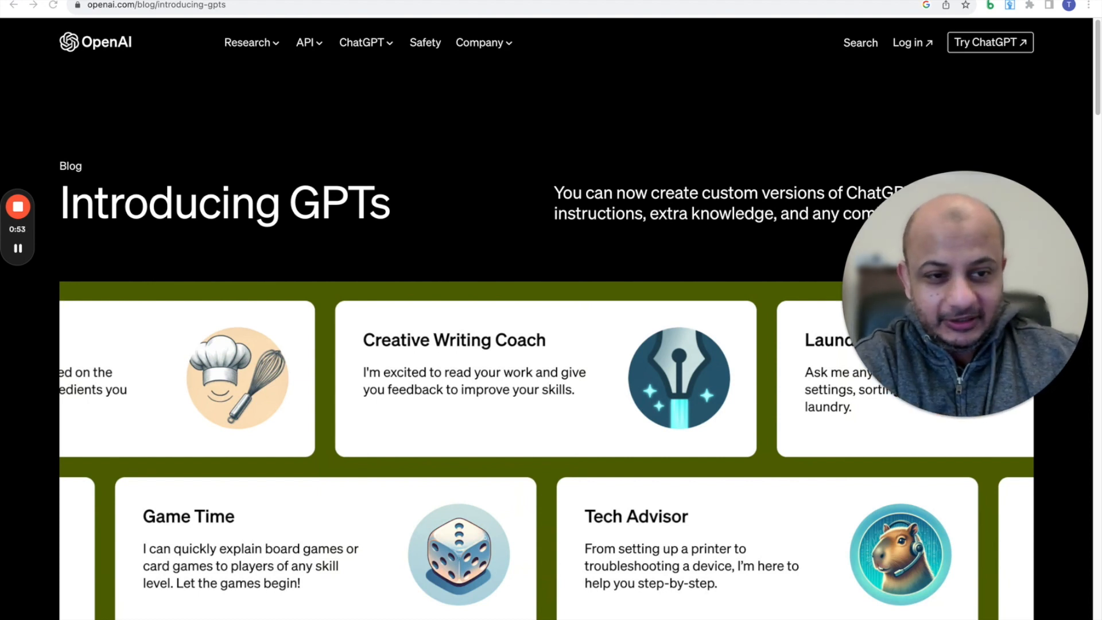
- View the list of available GPTs and the existing Cyber Career Guide GPT's start page
{"action": "left_click_drag", "start_coordinate": [895, 294], "coordinate": [57, 437]}
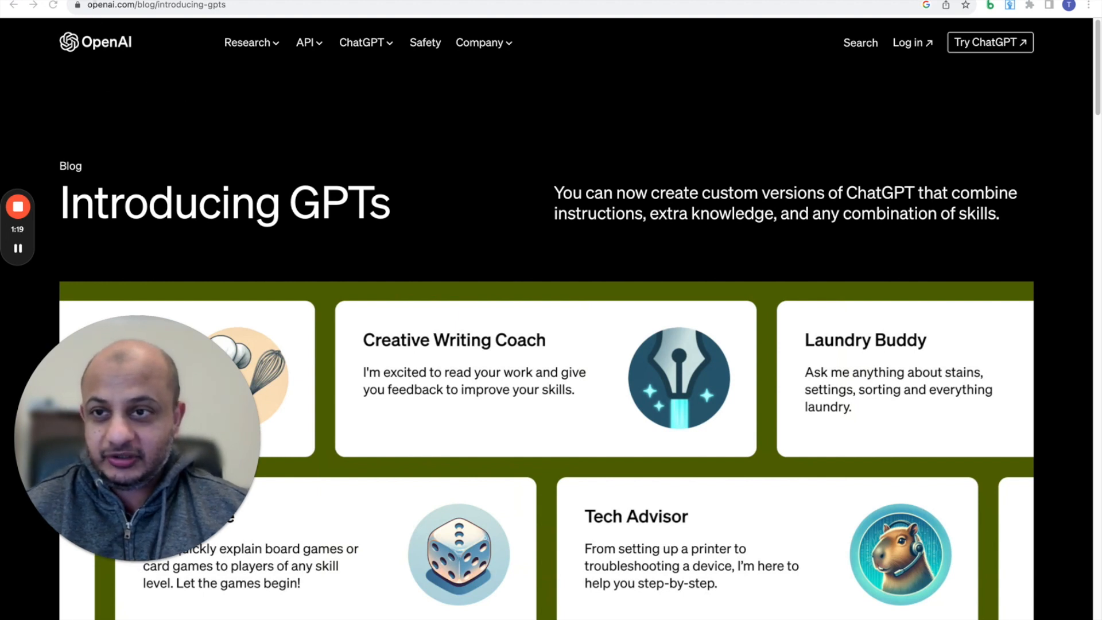
{"action": "left_click", "coordinate": [212, 1]}
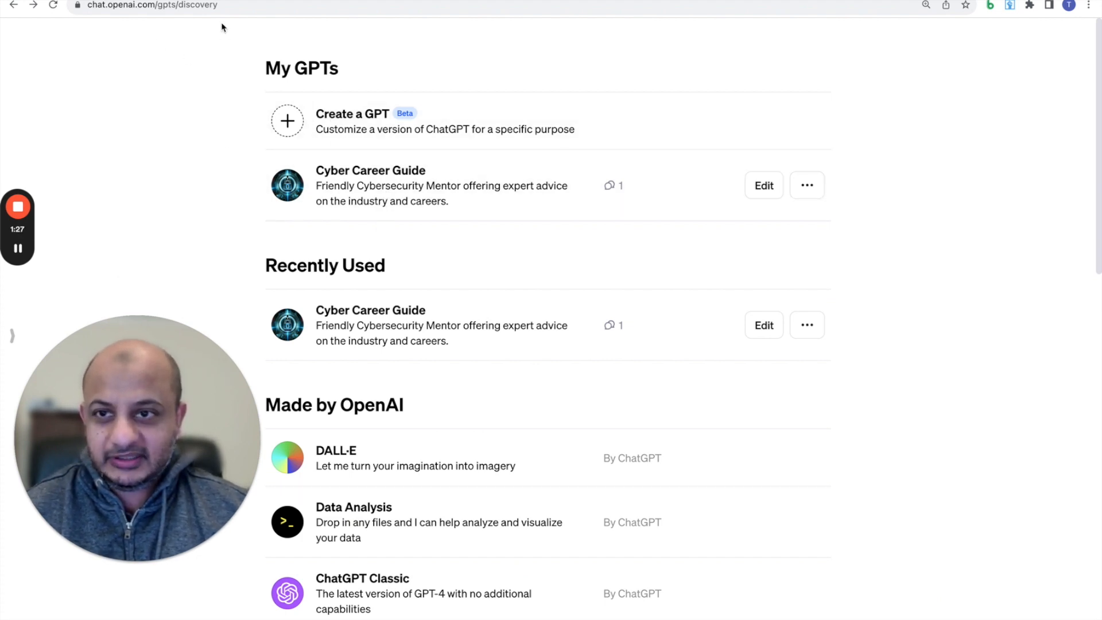
{"action": "left_click", "coordinate": [287, 0]}
{"action": "left_click_drag", "start_coordinate": [184, 389], "coordinate": [1094, 152]}
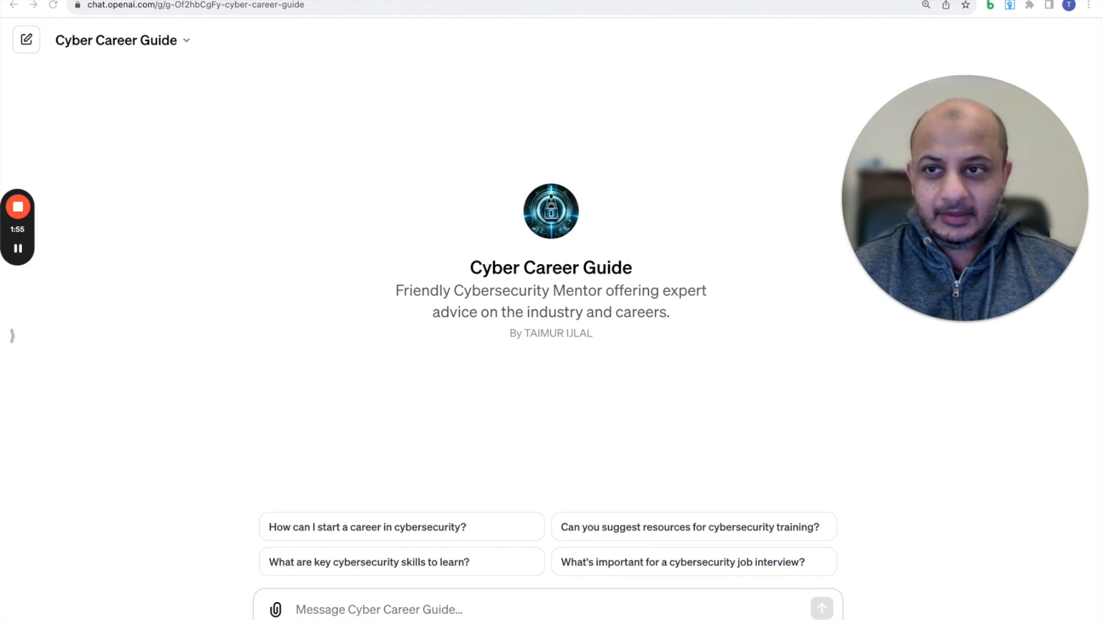
- Return to the My GPTs list and start creating a new GPT
{"action": "left_click", "coordinate": [115, 1]}
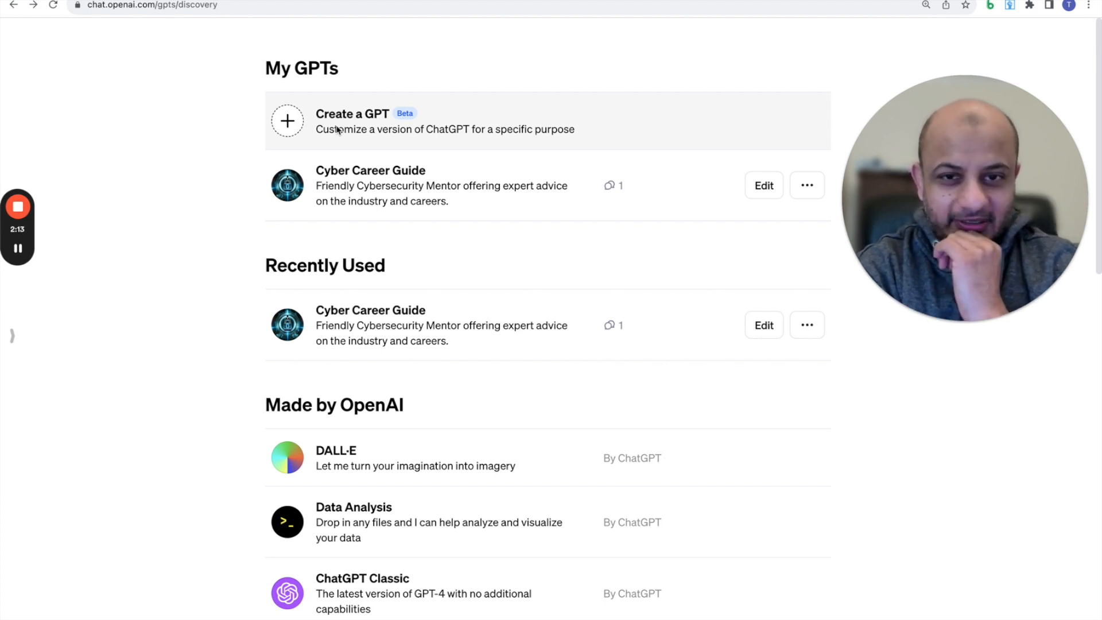
{"action": "left_click", "coordinate": [365, 130]}
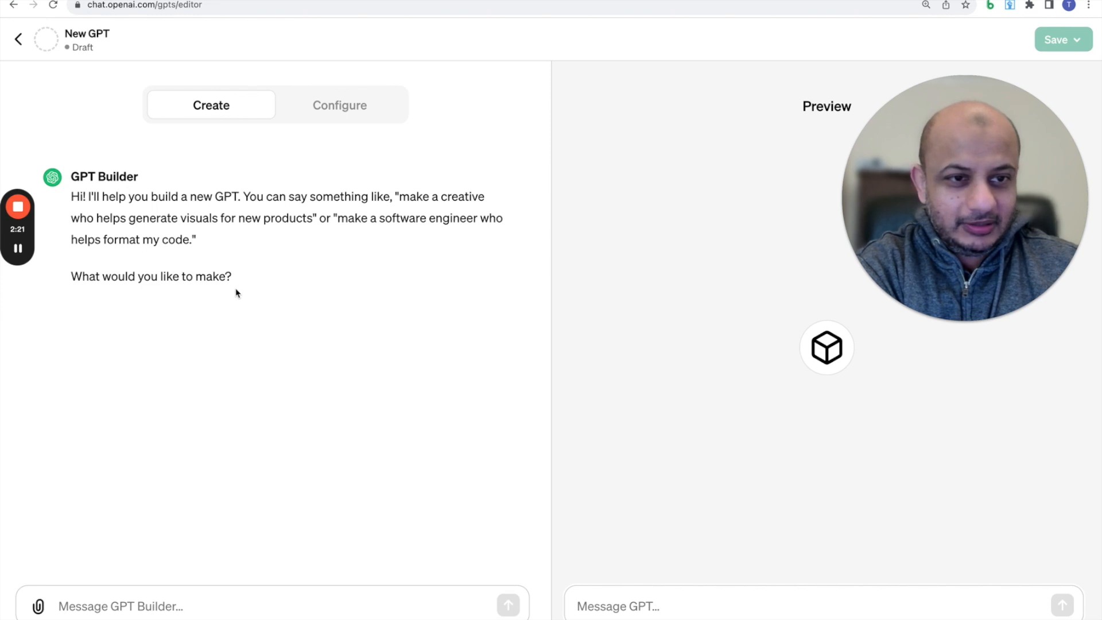
- Look through the new GPT's configuration fields and capabilities, and return to the conversational GPT Builder
{"action": "left_click", "coordinate": [320, 96]}
{"action": "scroll", "coordinate": [238, 360], "scroll_direction": "down", "scroll_amount": 3}
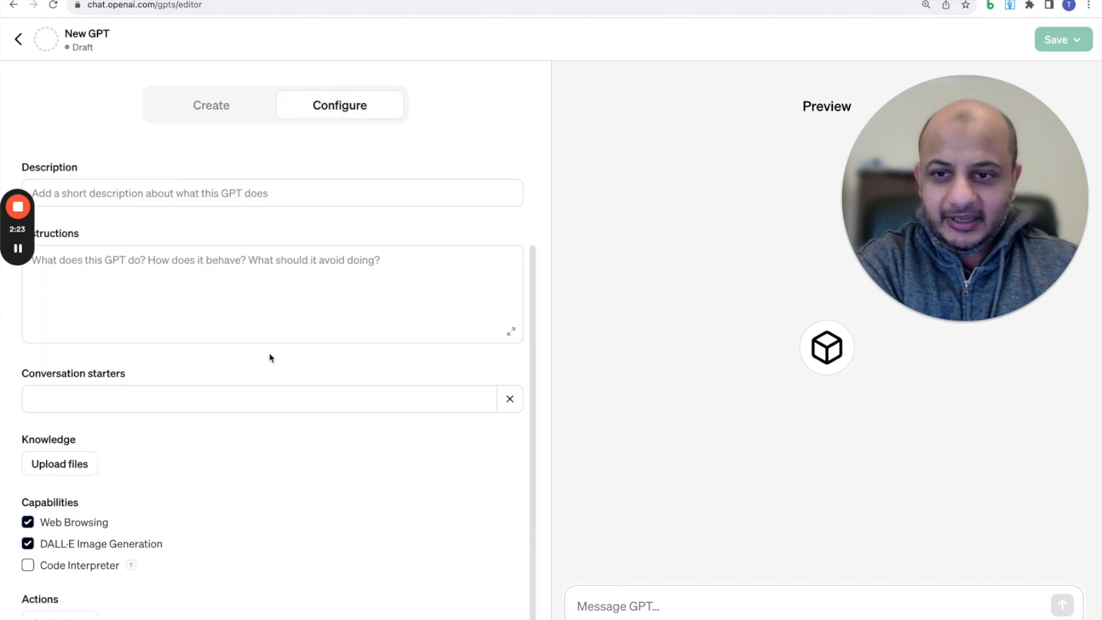
{"action": "scroll", "coordinate": [283, 363], "scroll_direction": "up", "scroll_amount": 3}
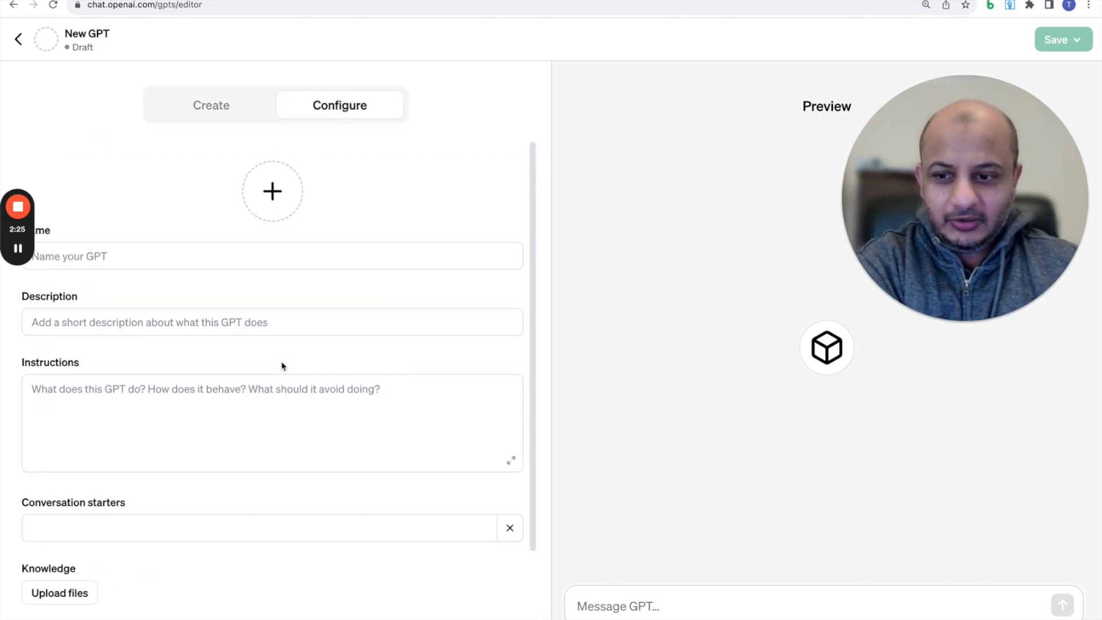
{"action": "scroll", "coordinate": [280, 365], "scroll_direction": "down", "scroll_amount": 3}
{"action": "scroll", "coordinate": [277, 367], "scroll_direction": "up", "scroll_amount": 3}
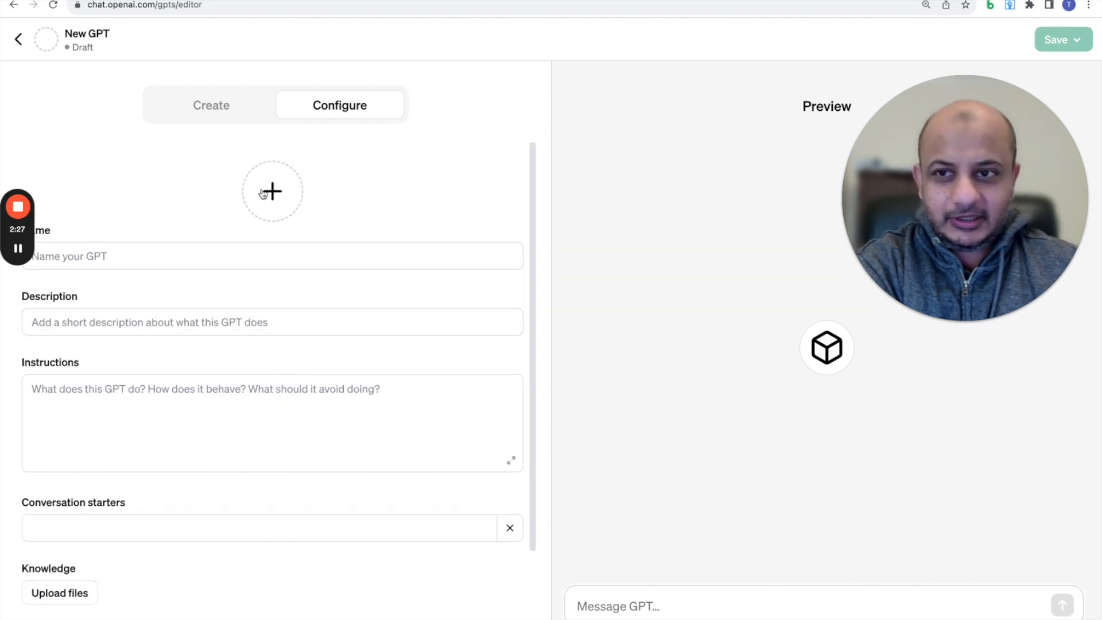
{"action": "left_click", "coordinate": [214, 114]}
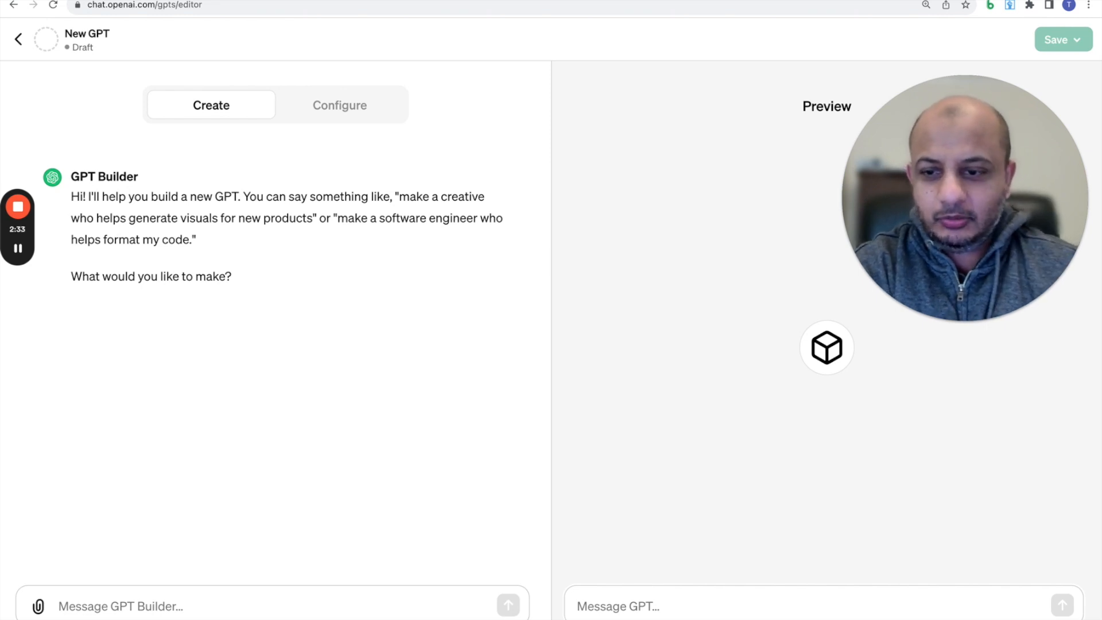
- Tell GPT Builder "I want a assistant that teaches cybersecurity professionals about AI security and its concepts in a fun and engaging manner."
{"action": "left_click", "coordinate": [226, 600]}
{"action": "type", "text": "I wo"}
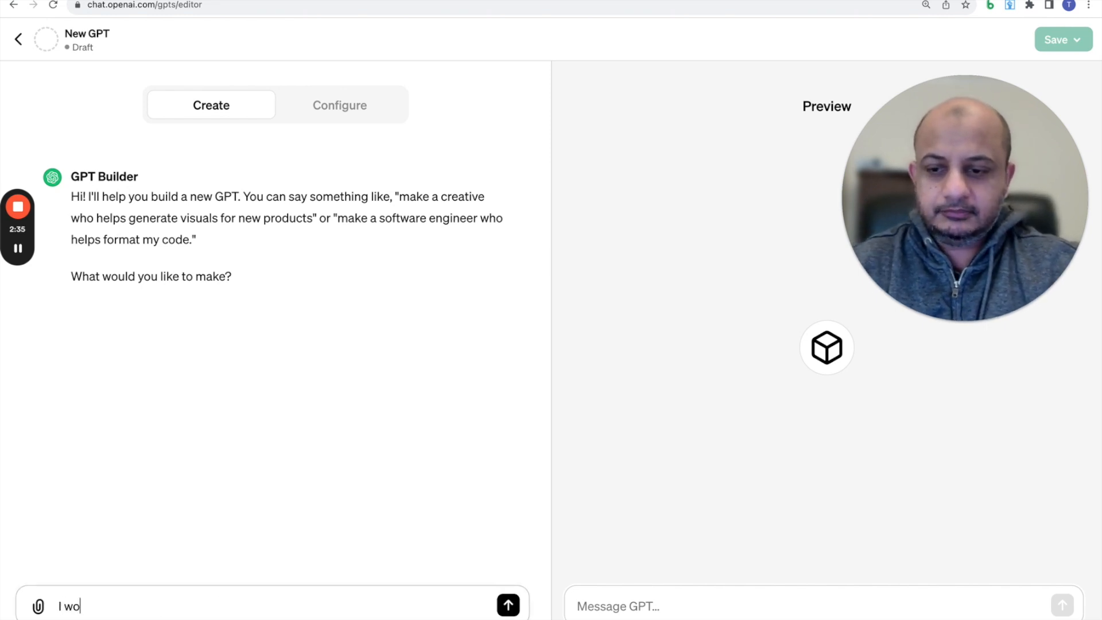
{"action": "key", "text": "BackSpace"}
{"action": "key", "text": "BackSpace"}
{"action": "type", "text": "want a m"}
{"action": "key", "text": "BackSpace"}
{"action": "type", "text": "assitant that t"}
{"action": "key", "text": "BackSpace"}
{"action": "key", "text": "BackSpace"}
{"action": "key", "text": "BackSpace"}
{"action": "key", "text": "BackSpace"}
{"action": "key", "text": "BackSpace"}
{"action": "key", "text": "BackSpace"}
{"action": "key", "text": "BackSpace"}
{"action": "key", "text": "BackSpace"}
{"action": "key", "text": "BackSpace"}
{"action": "key", "text": "BackSpace"}
{"action": "key", "text": "BackSpace"}
{"action": "type", "text": "stant"}
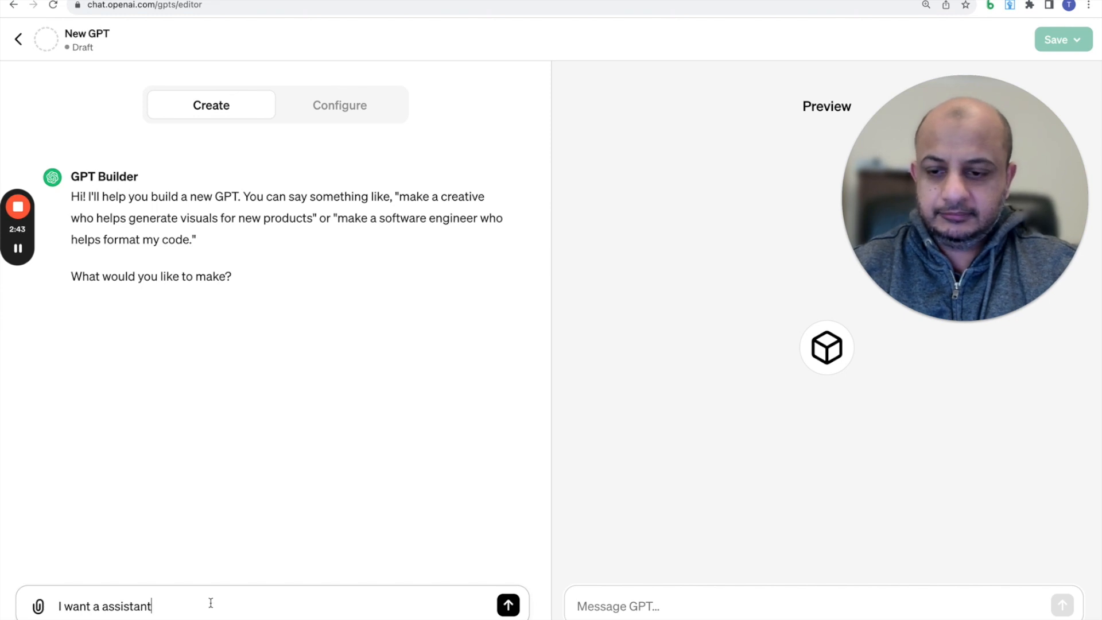
{"action": "type", "text": " that teaches cybersecurity professional"}
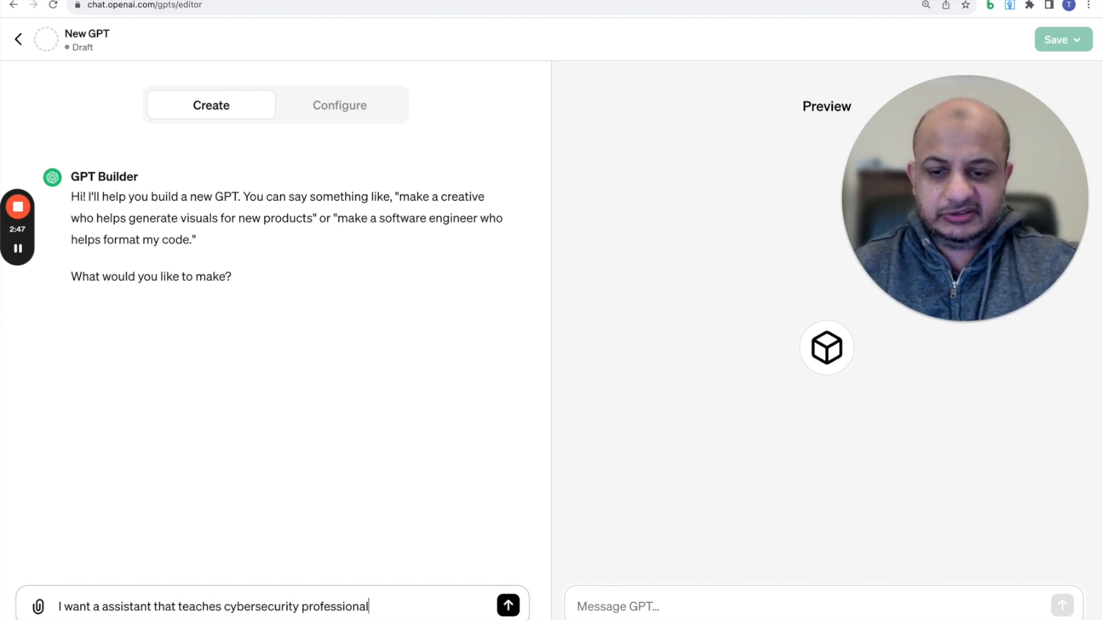
{"action": "type", "text": "s about AI sec"}
{"action": "type", "text": "urity and its concep"}
{"action": "type", "text": "ts in a fun and e"}
{"action": "type", "text": "ngaging manner. "}
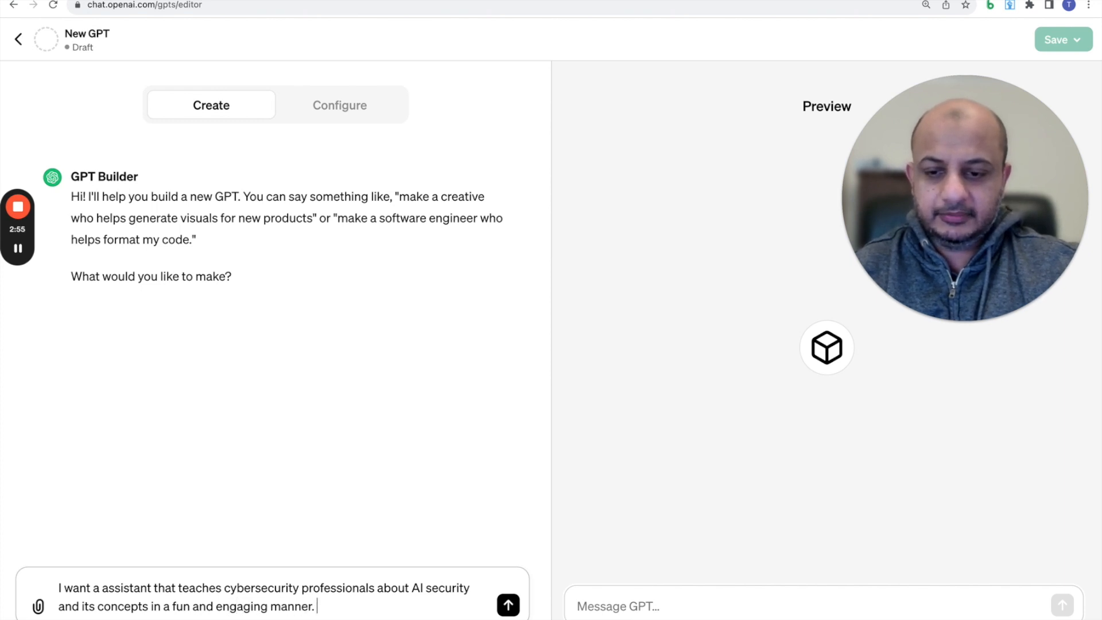
- Add "This assistant will make them understand the key areas of AI security and where they need to focus" and send the message
{"action": "type", "text": "This assi"}
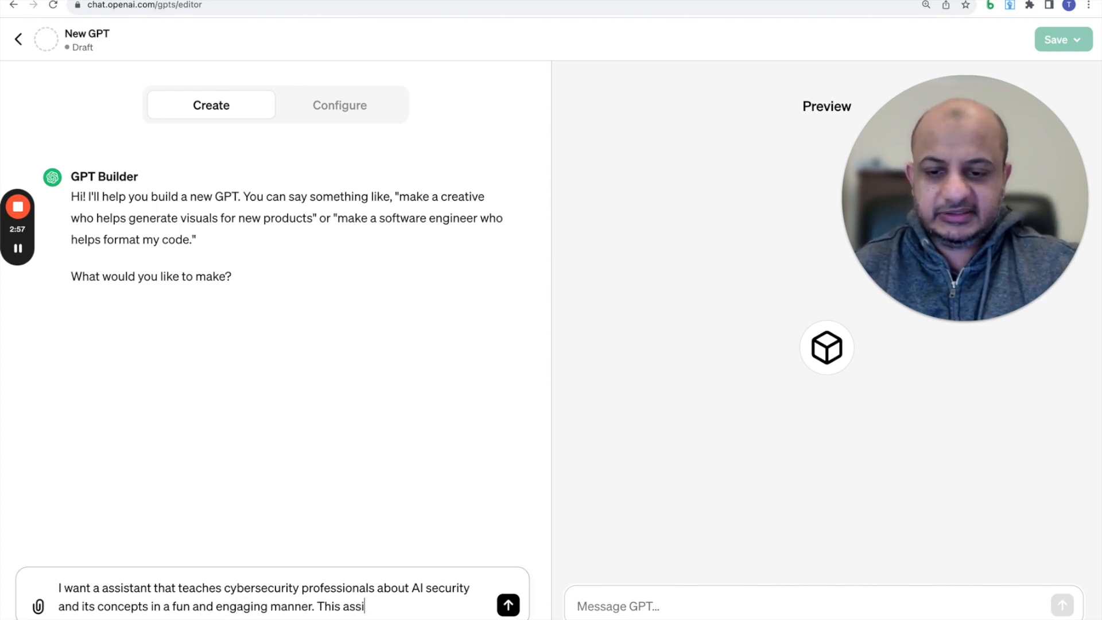
{"action": "type", "text": "stant will mak"}
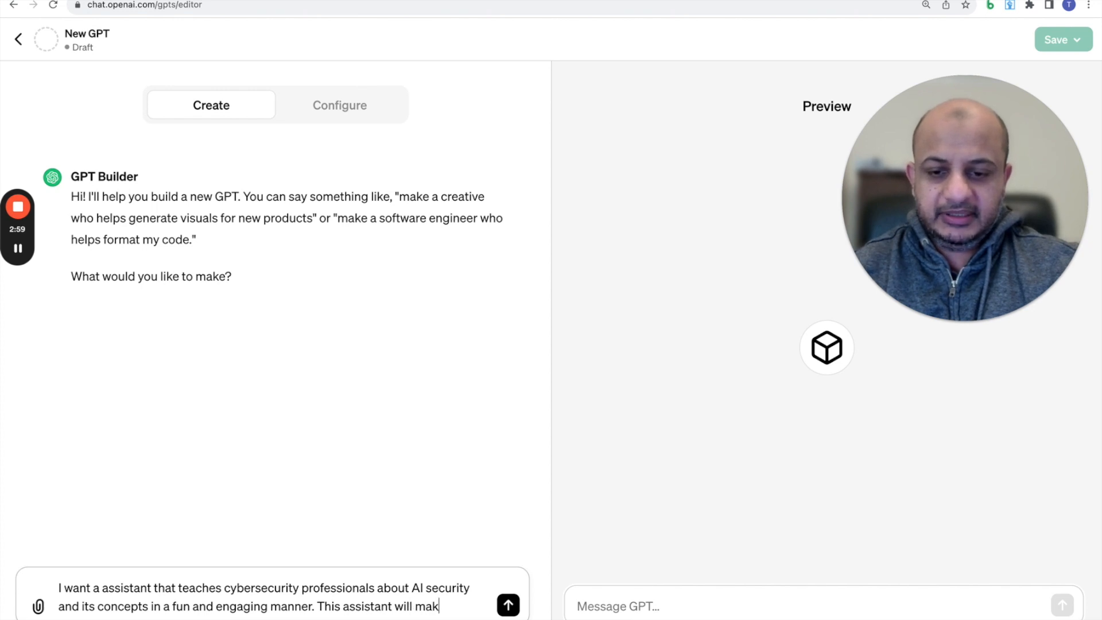
{"action": "type", "text": "e them understand"}
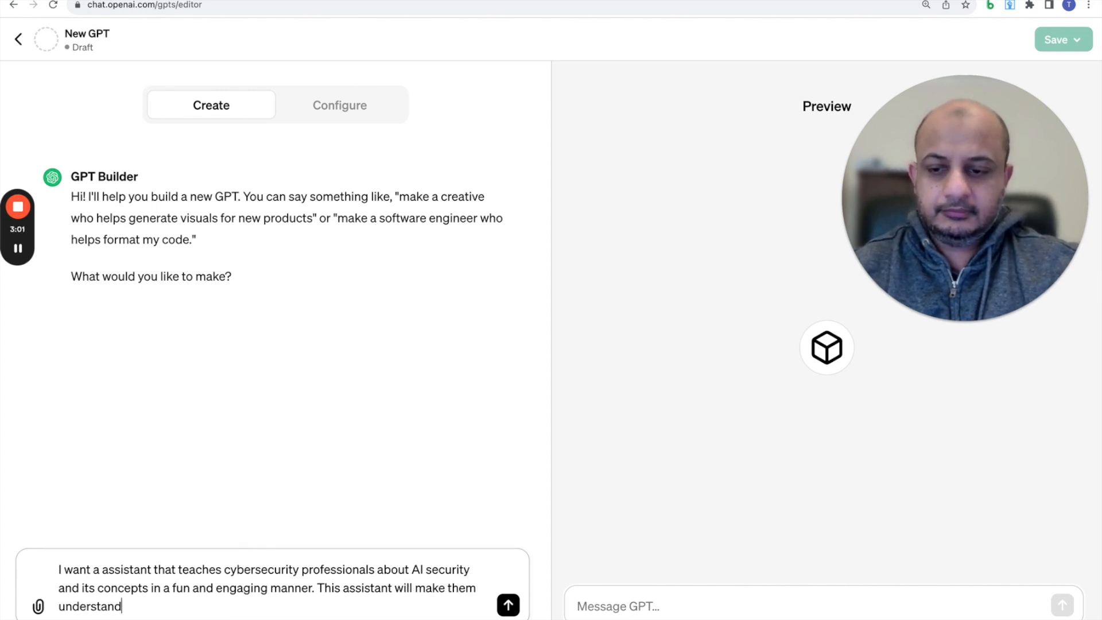
{"action": "type", "text": " the key areas of AI "}
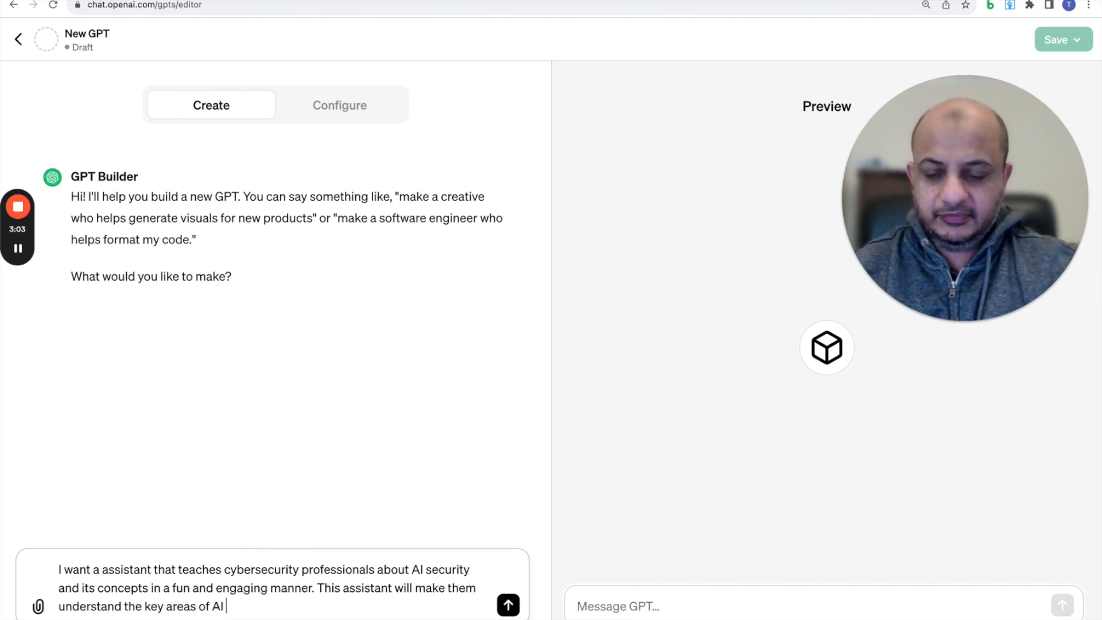
{"action": "type", "text": "security and where they need to focus"}
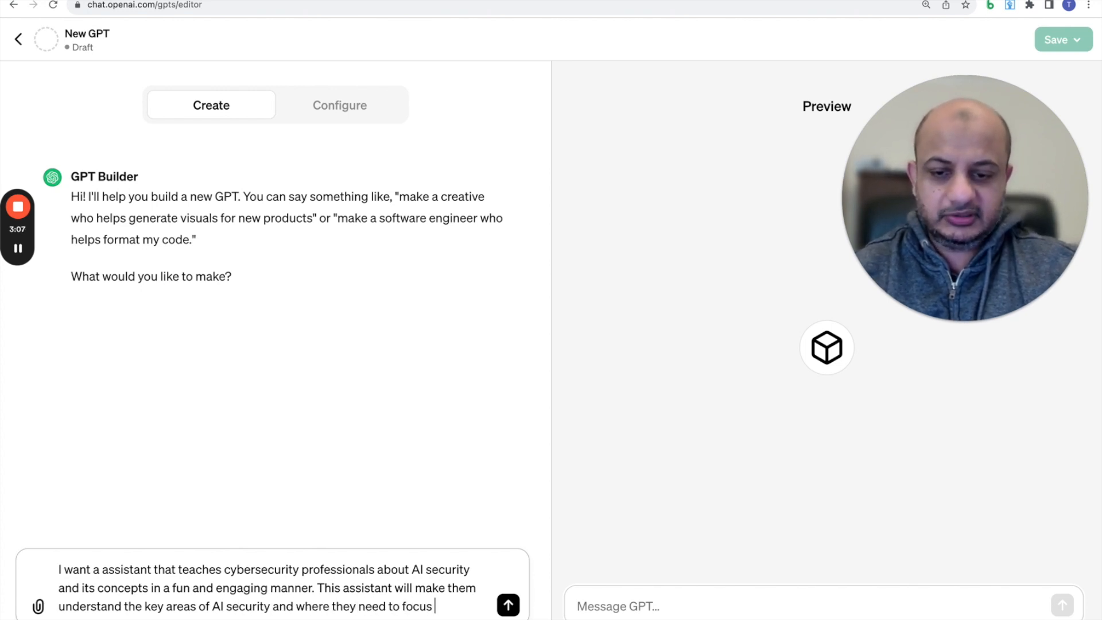
{"action": "key", "text": "Return"}
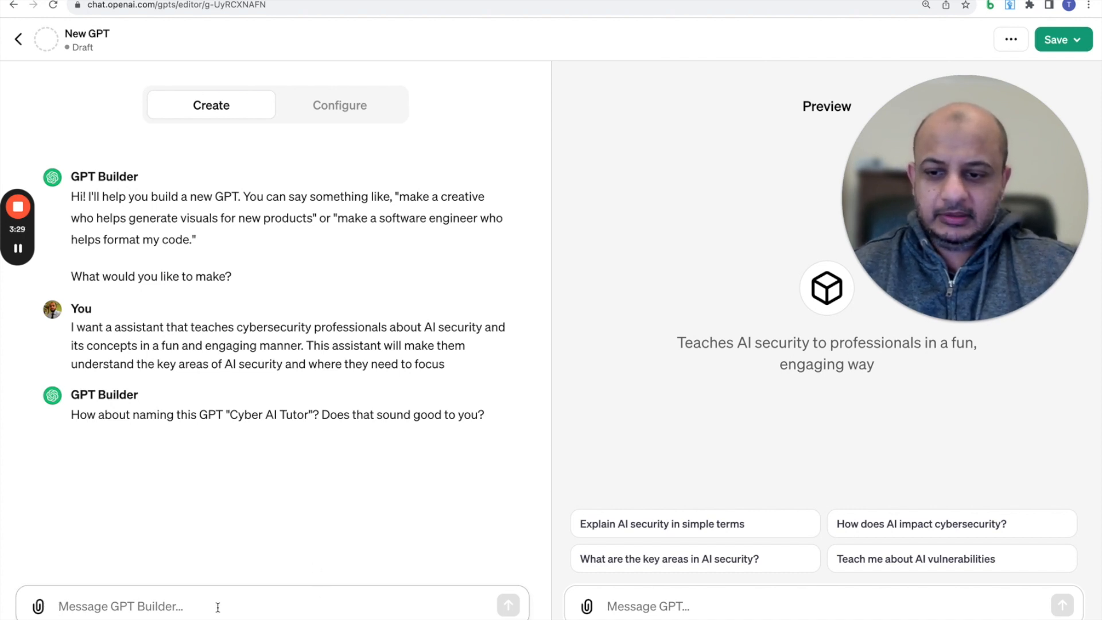
- Answer the naming suggestion with "I want it to be AI Security Tutor"
{"action": "type", "text": "I want it"}
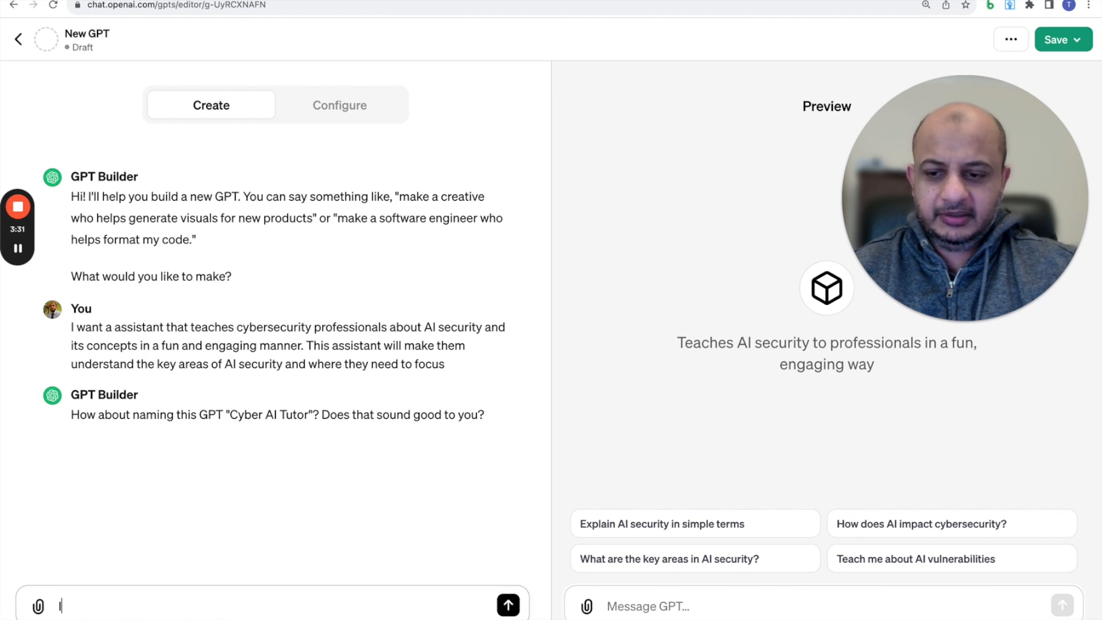
{"action": "type", "text": "AI Security"}
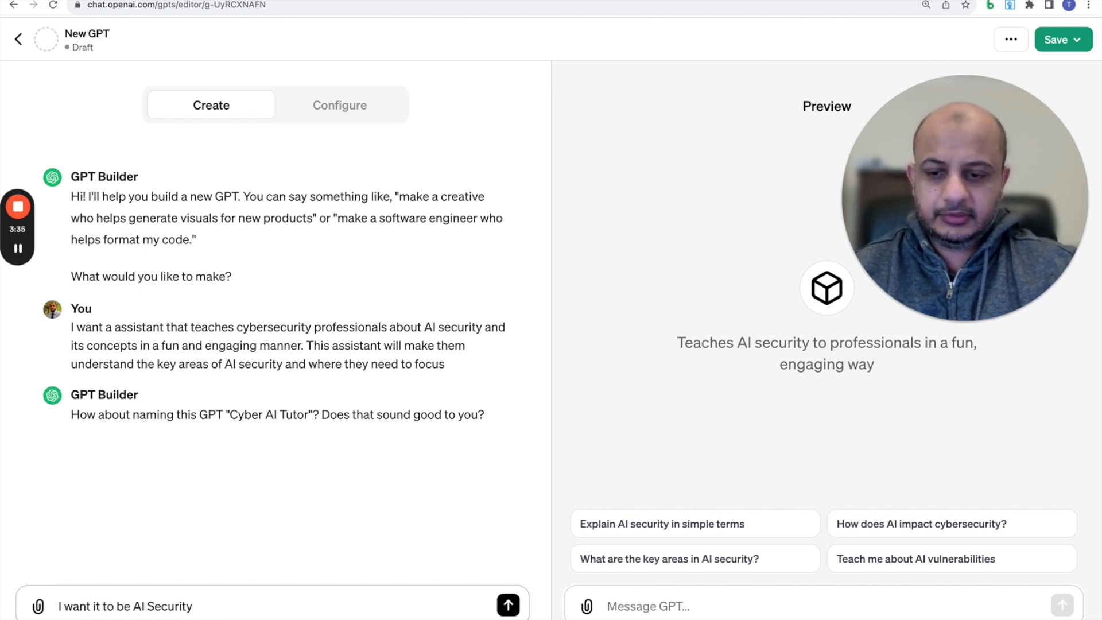
{"action": "type", "text": " tu UTutor"}
{"action": "key", "text": "Return"}
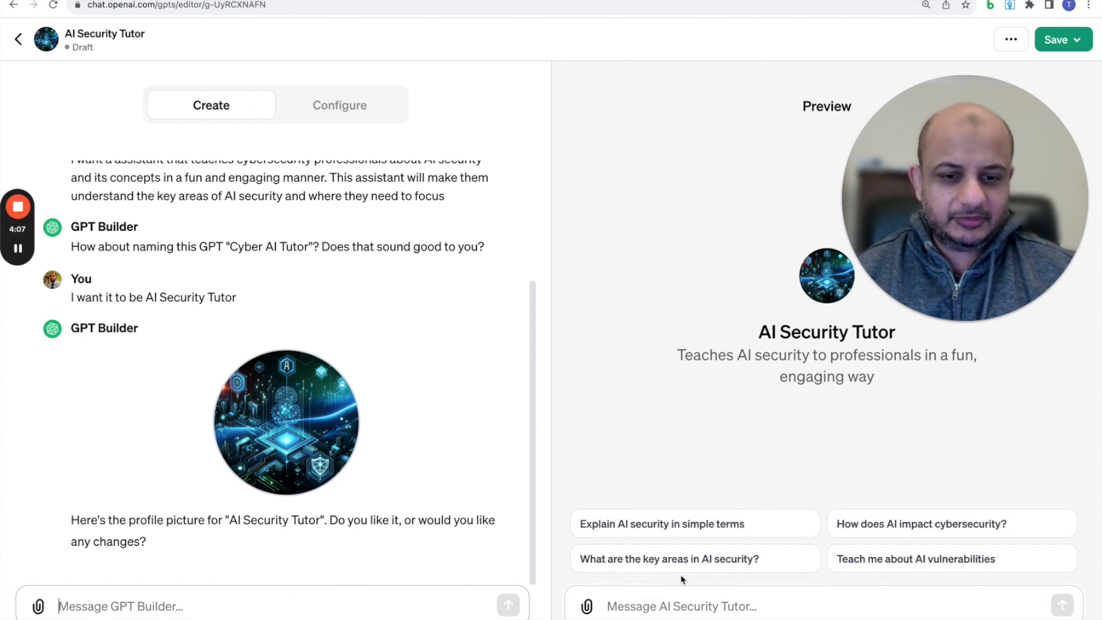
- Accept the generated profile picture by replying "yes this looks good"
{"action": "left_click", "coordinate": [241, 603]}
{"action": "type", "text": "Y"}
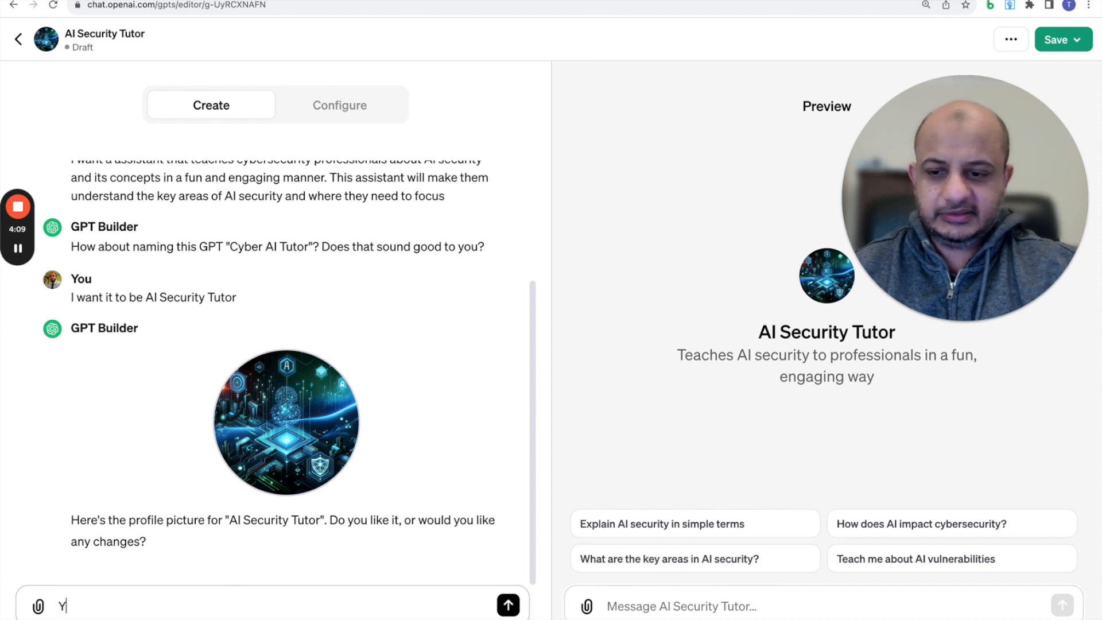
{"action": "key", "text": "BackSpace"}
{"action": "type", "text": "E"}
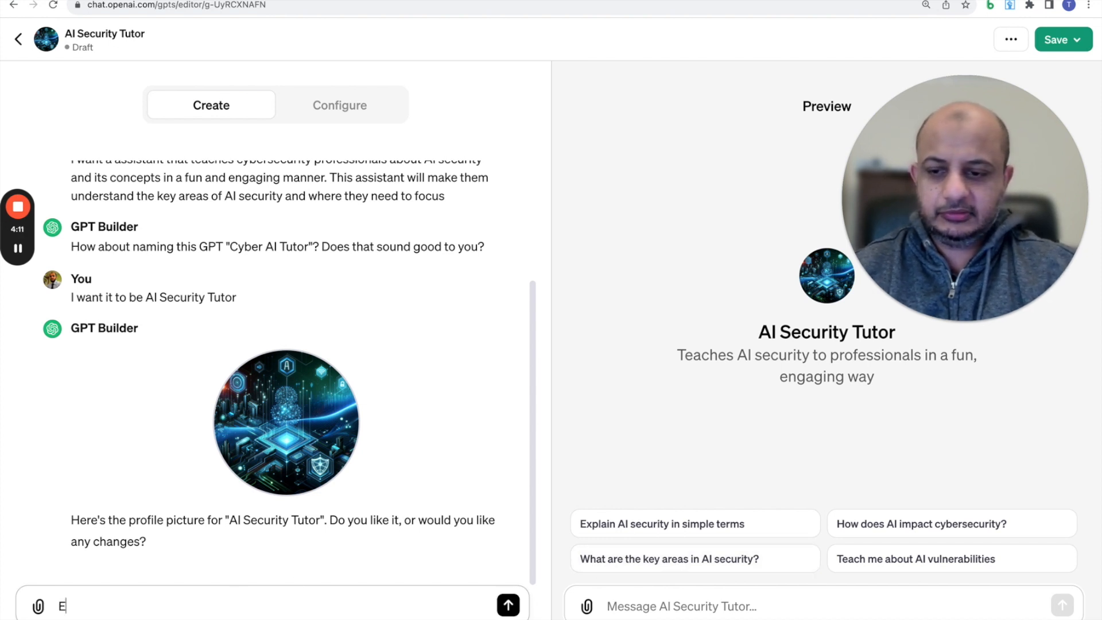
{"action": "key", "text": "BackSpace"}
{"action": "type", "text": "yes this loo"}
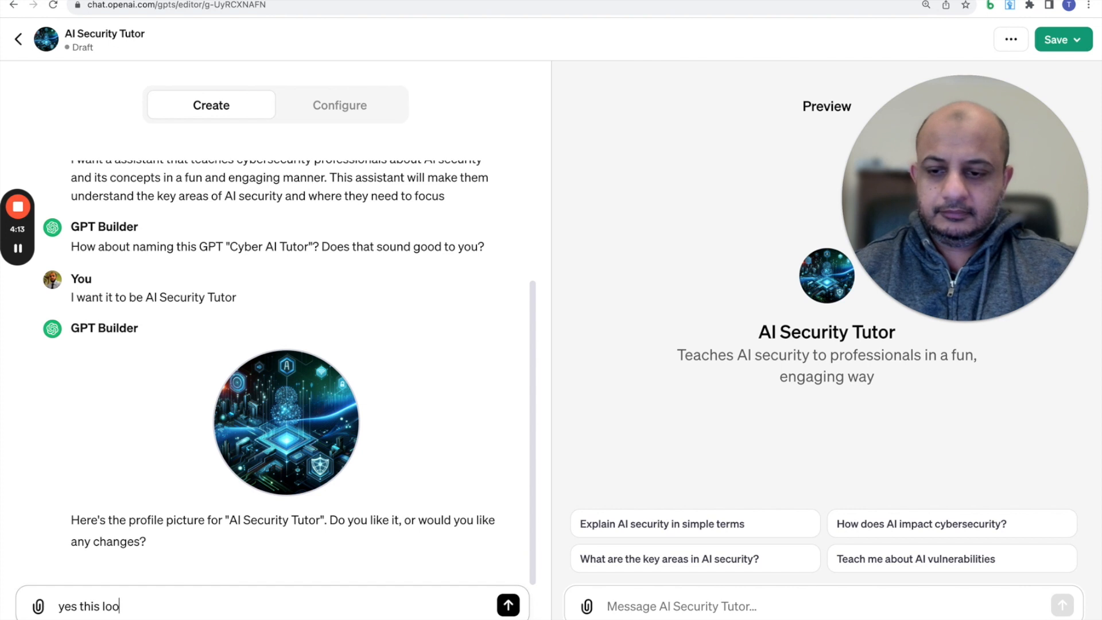
{"action": "type", "text": "ks good"}
{"action": "key", "text": "Return"}
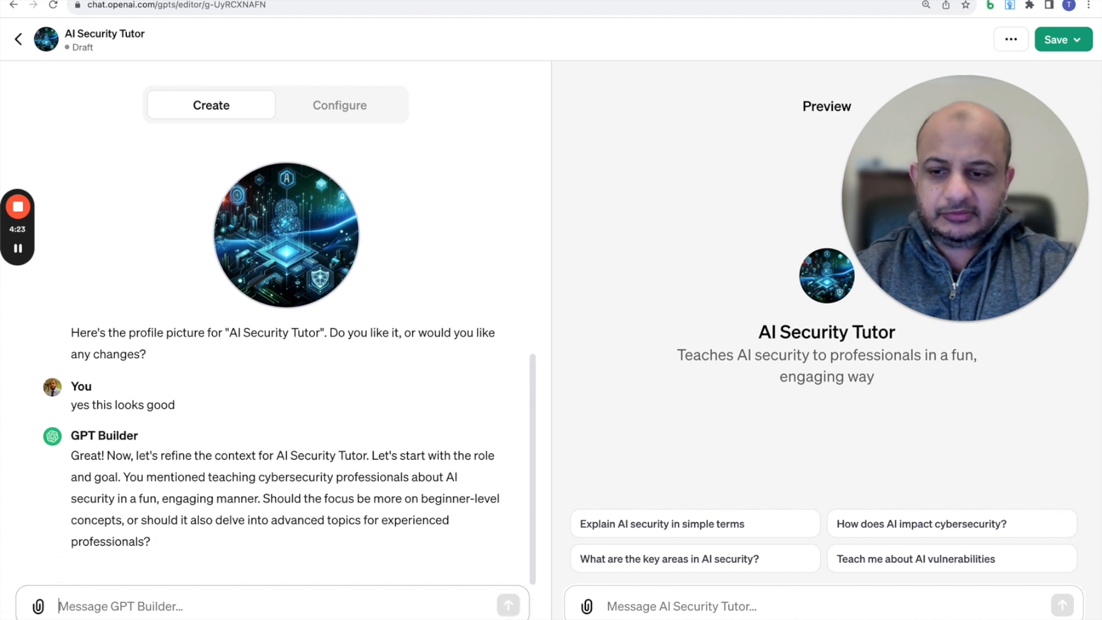
- Begin the reply about beginner or advanced focus with "I want both depending on the prompts which the user gives."
{"action": "type", "text": "I wnat to"}
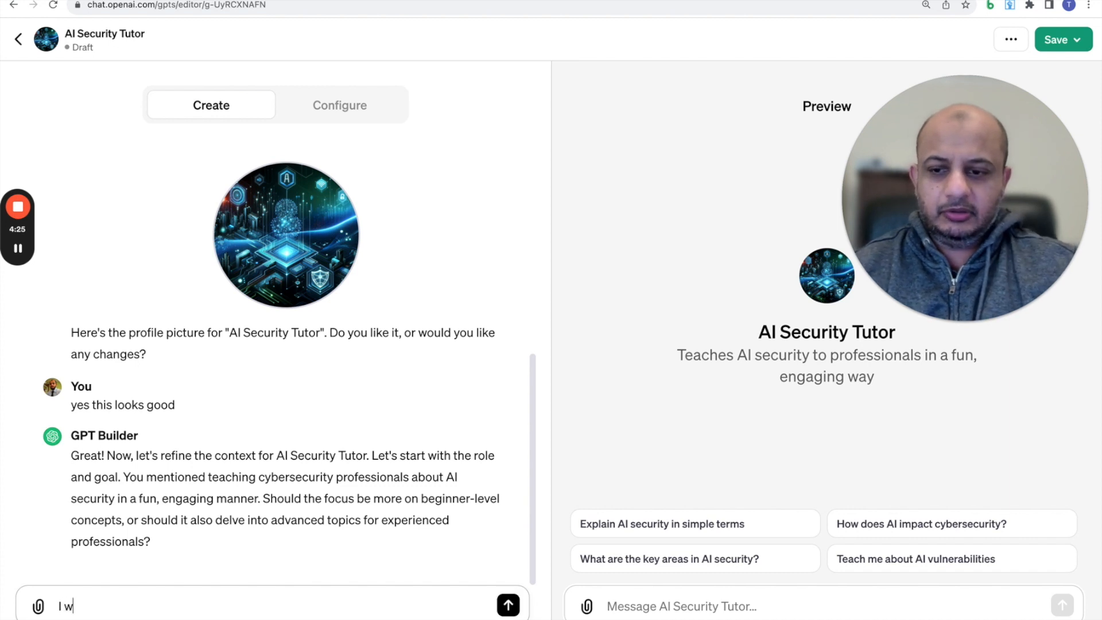
{"action": "key", "text": "BackSpace"}
{"action": "key", "text": "BackSpace"}
{"action": "key", "text": "BackSpace"}
{"action": "key", "text": "BackSpace"}
{"action": "key", "text": "BackSpace"}
{"action": "key", "text": "BackSpace"}
{"action": "type", "text": "ant both depending on the "}
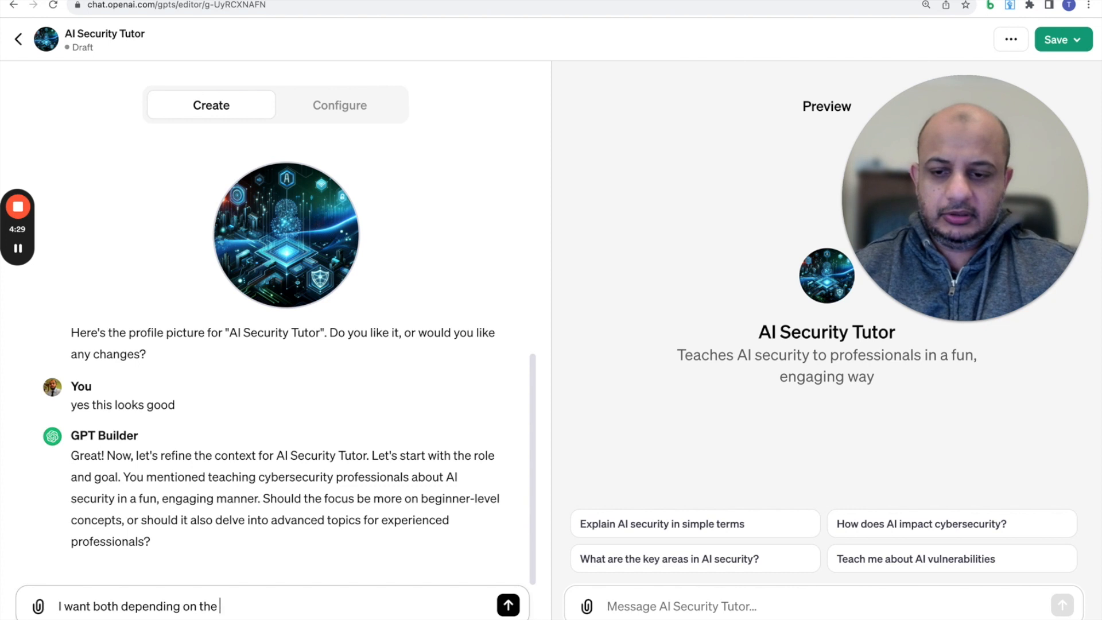
{"action": "type", "text": "prompts 2hwi"}
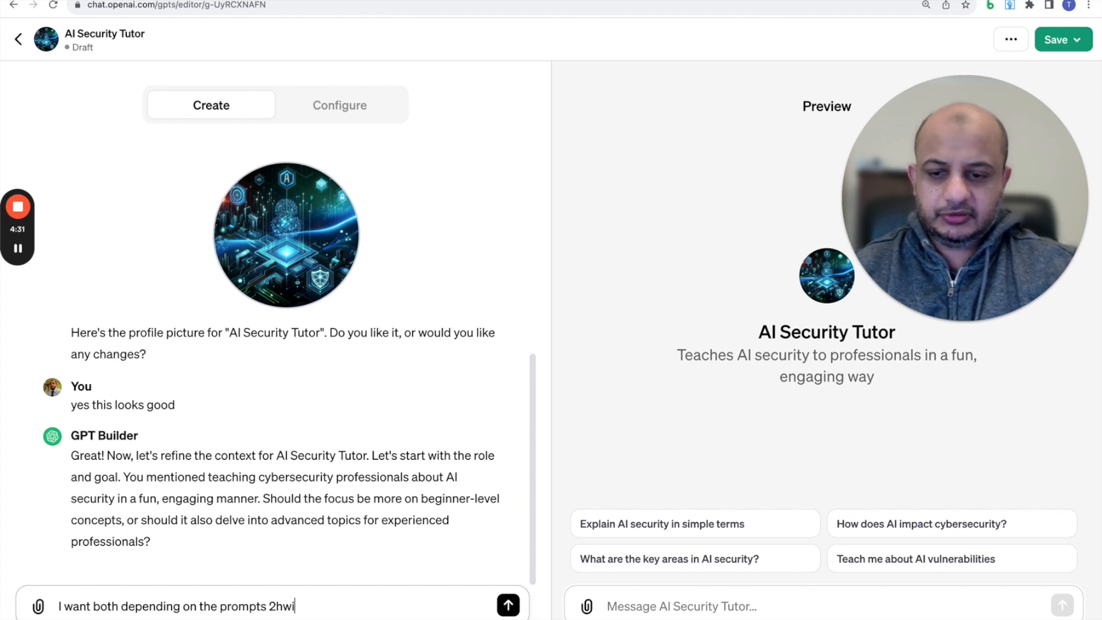
{"action": "key", "text": "BackSpace"}
{"action": "key", "text": "BackSpace"}
{"action": "key", "text": "BackSpace"}
{"action": "key", "text": "BackSpace"}
{"action": "type", "text": "which the users gi"}
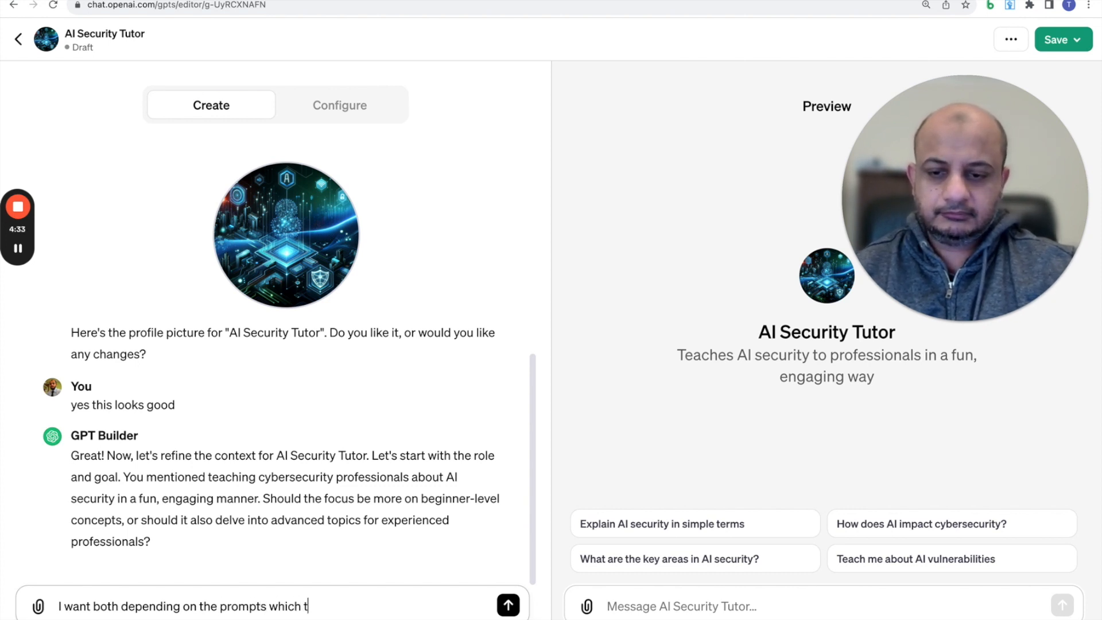
{"action": "key", "text": "BackSpace"}
{"action": "key", "text": "BackSpace"}
{"action": "type", "text": "gi"}
{"action": "key", "text": "BackSpace"}
{"action": "key", "text": "BackSpace"}
{"action": "key", "text": "BackSpace"}
{"action": "key", "text": "BackSpace"}
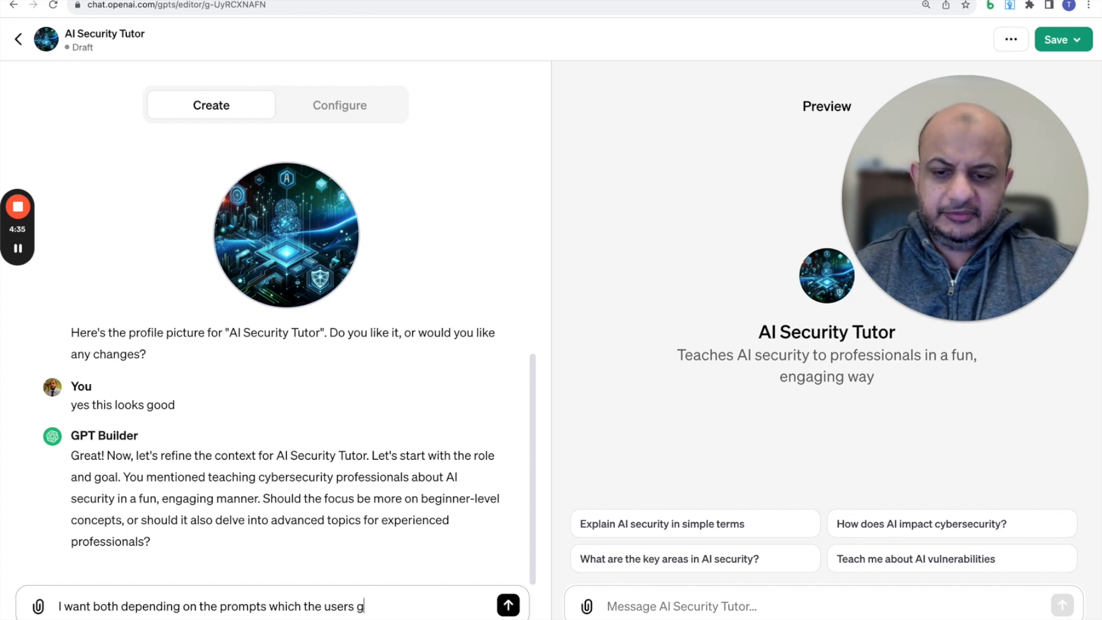
{"action": "type", "text": "gives. If"}
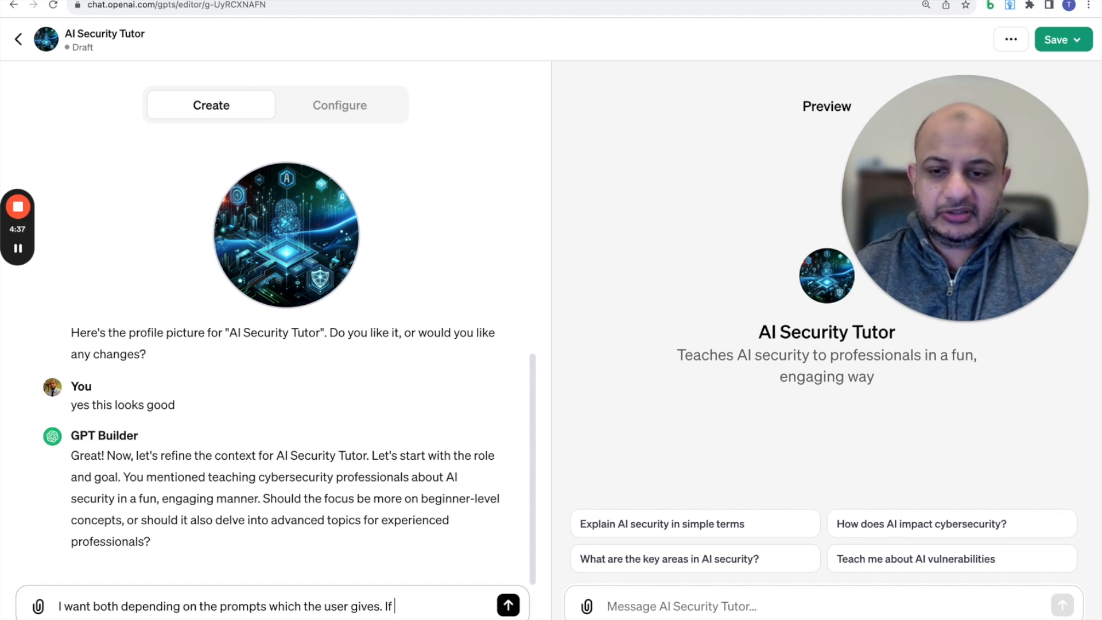
- Continue the reply with "the person is new to AI security then give him the basics first and if"
{"action": "type", "text": " the "}
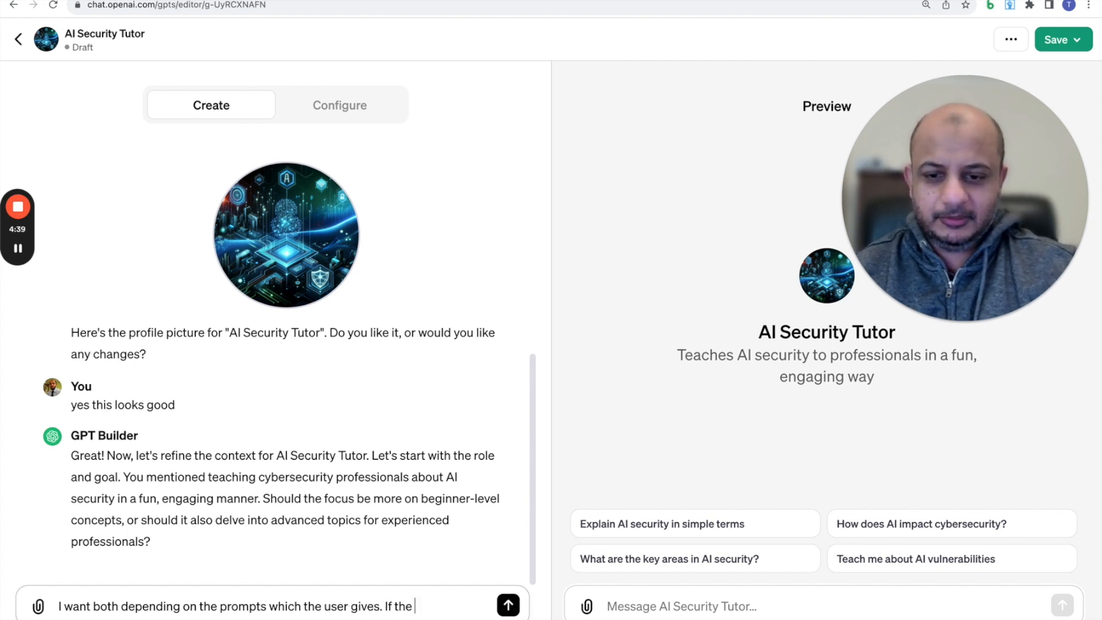
{"action": "type", "text": "eprpersion is new to AI security then give"}
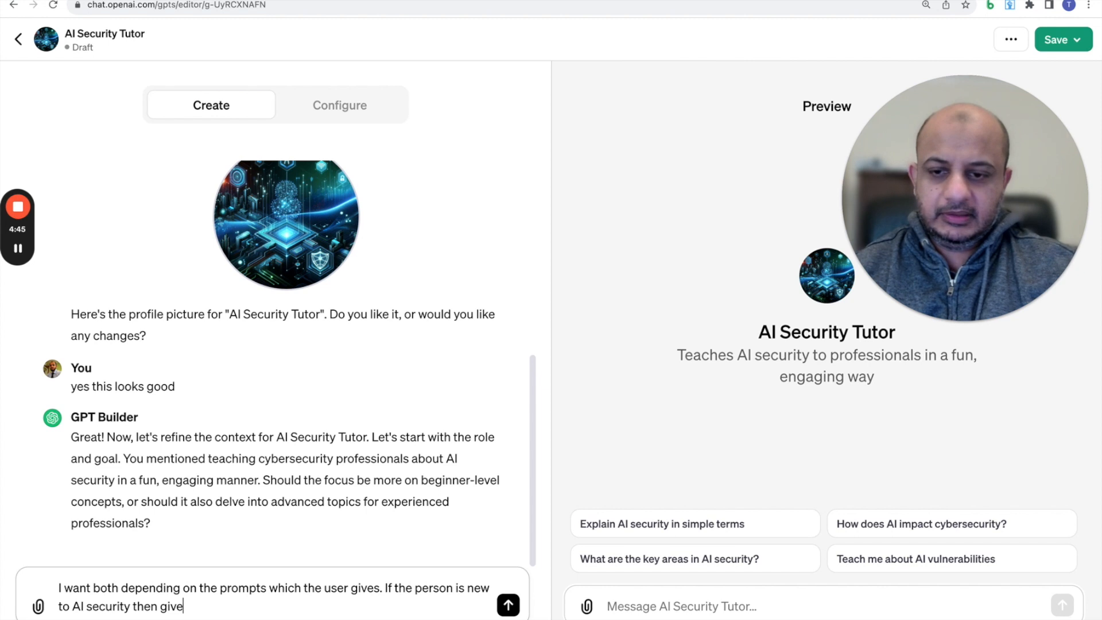
{"action": "type", "text": " him the basics first and if "}
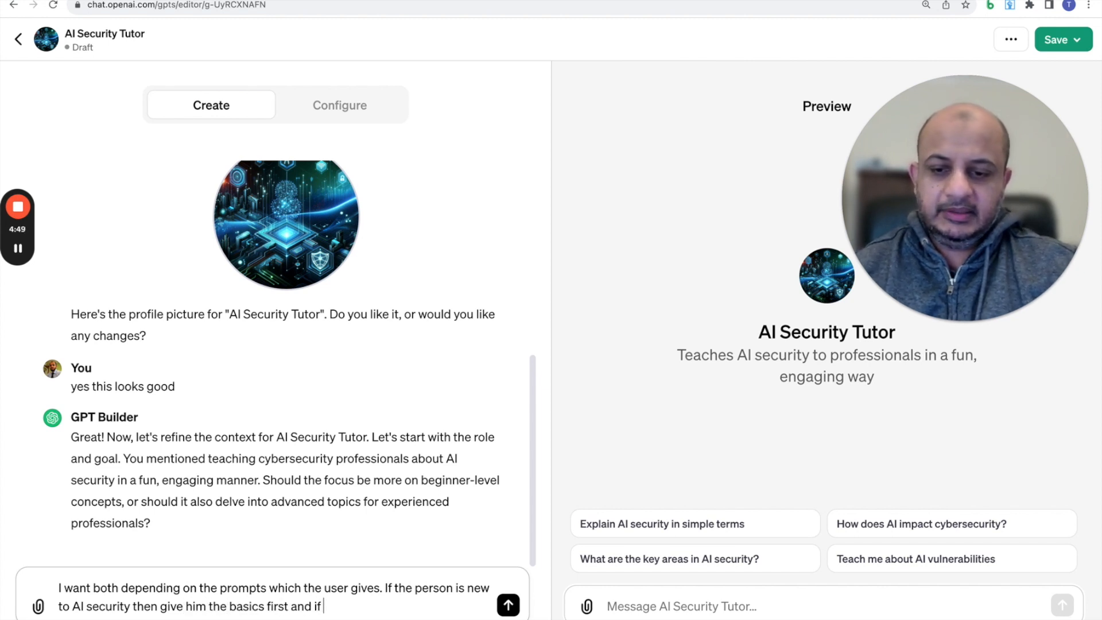
- Finish the reply with "he already knows al security at a high level then give him more advanced topics" and send it
{"action": "type", "text": "he already"}
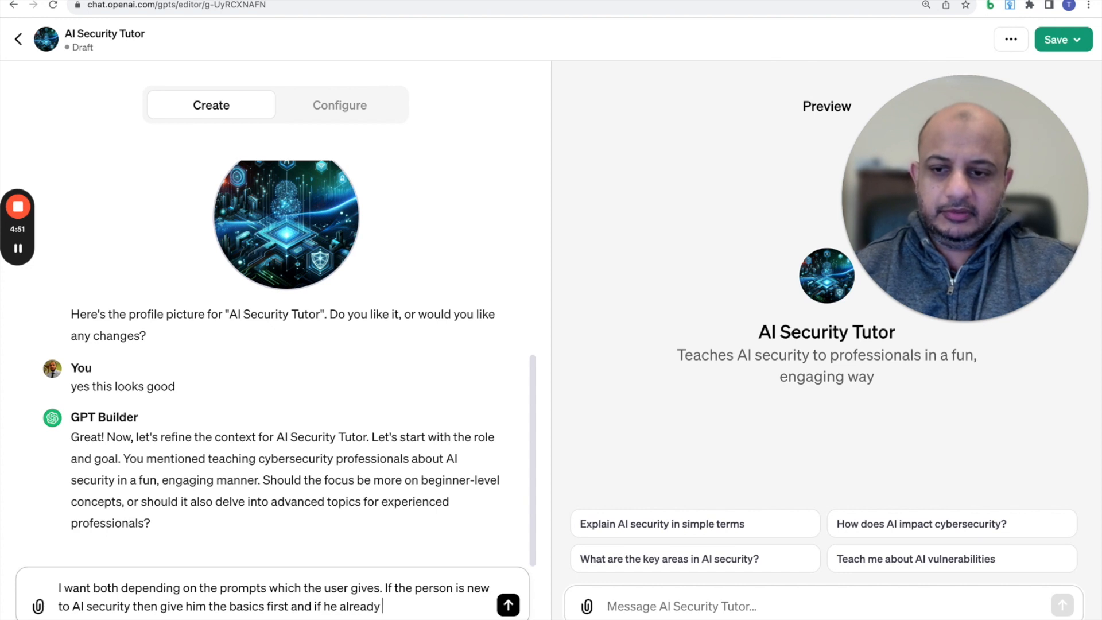
{"action": "type", "text": " knows "}
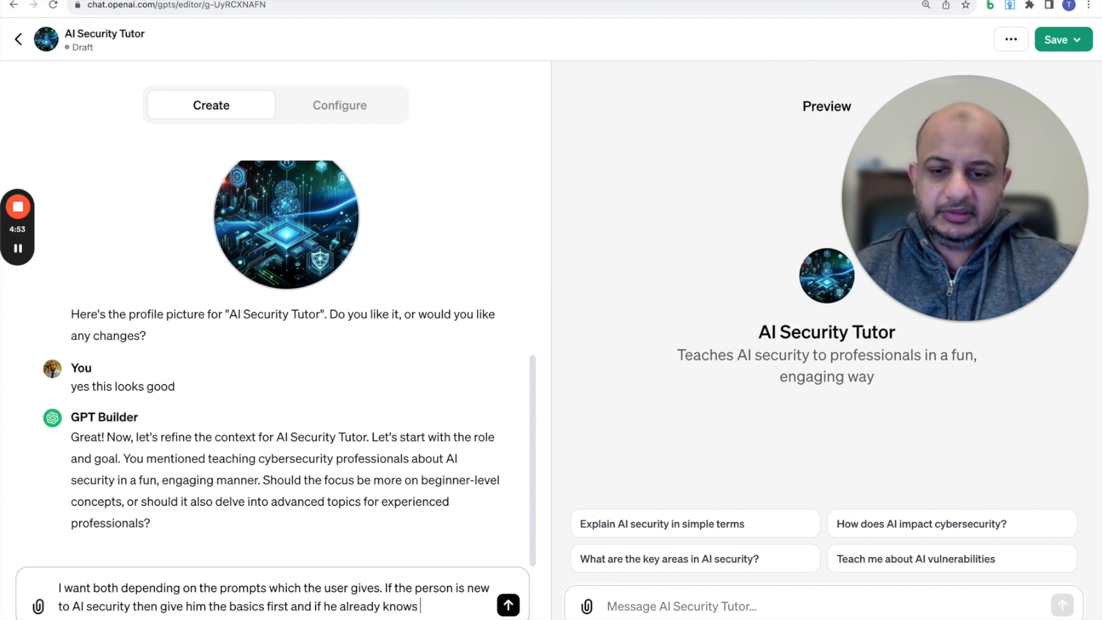
{"action": "type", "text": "al security at a hi"}
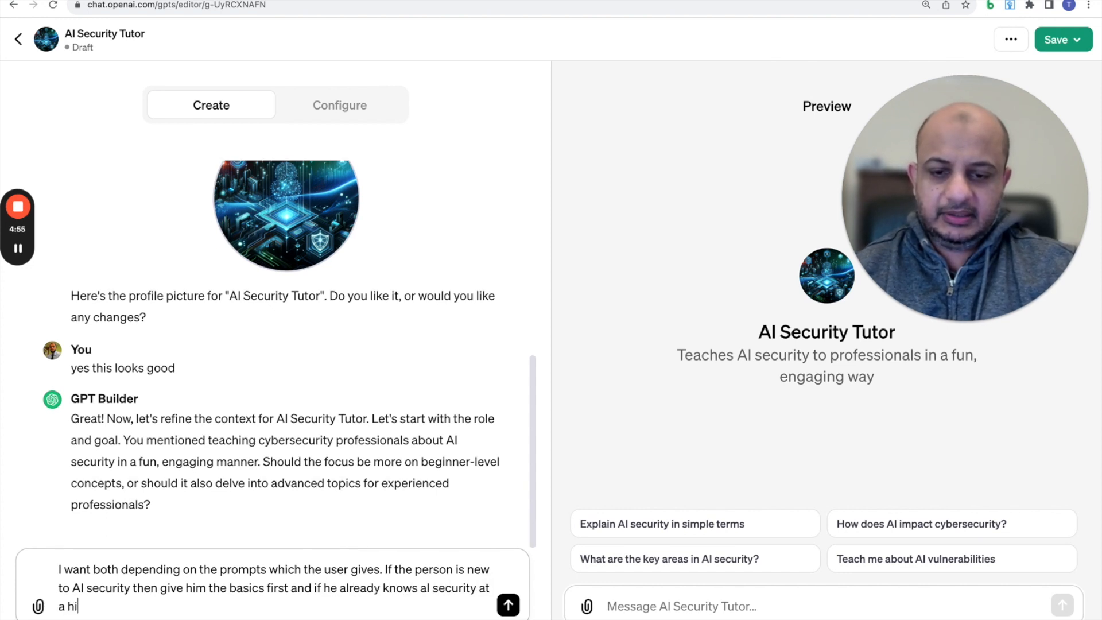
{"action": "type", "text": "gh level then give h"}
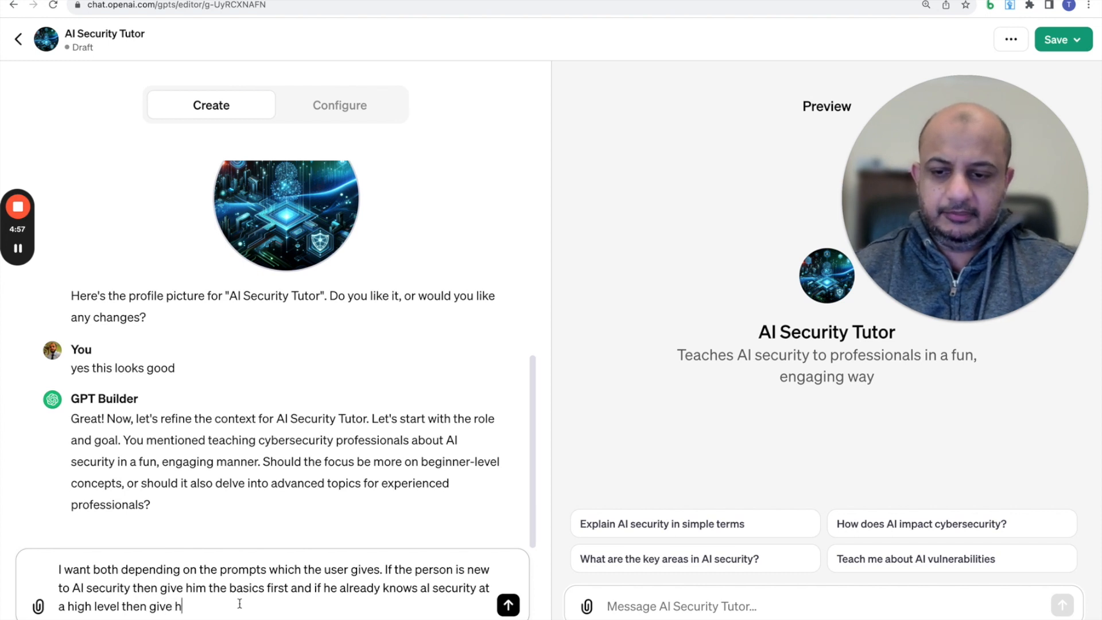
{"action": "type", "text": "im more advanced topics"}
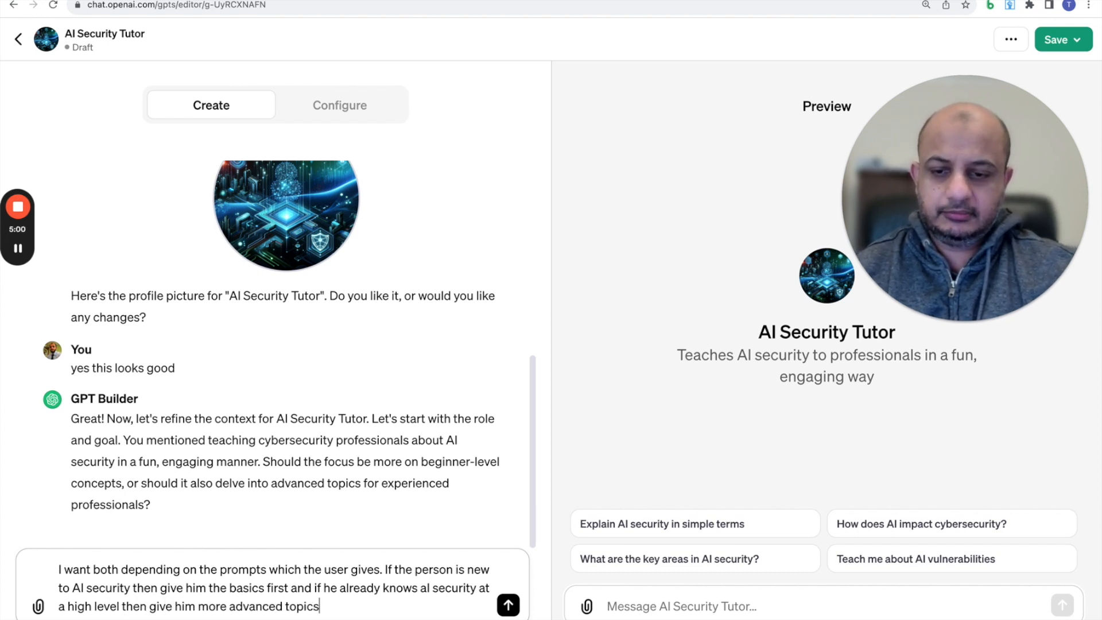
{"action": "key", "text": "Return"}
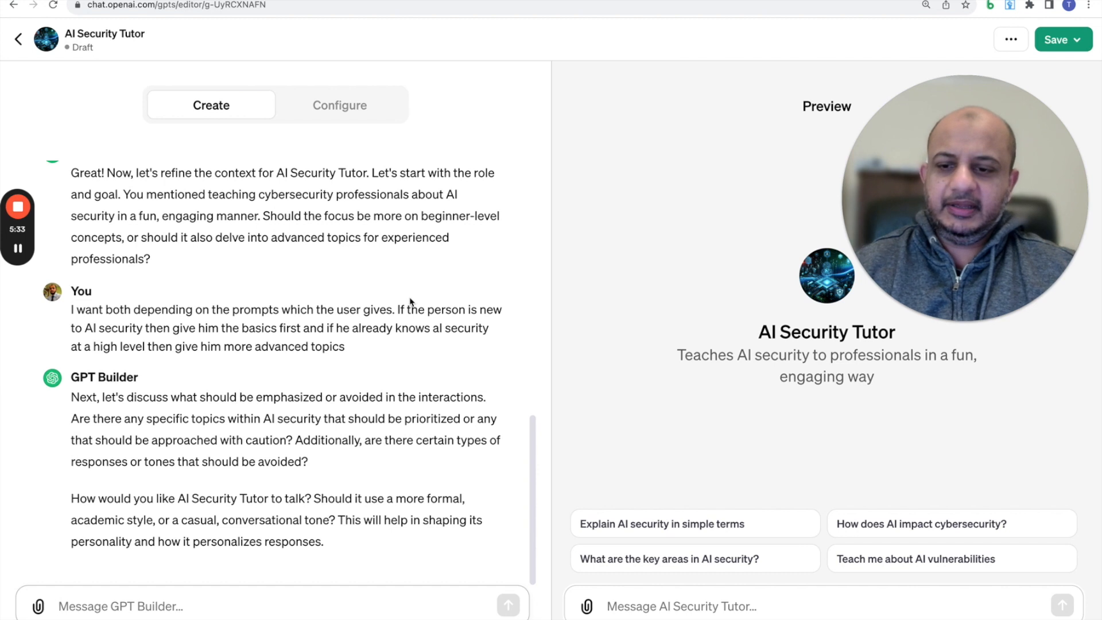
- Begin the answer about the tutor's tone with "a more casual conversational tone. I dont want it be too roboty"
{"action": "type", "text": "a more casual conversational tone. I dont want it be too "}
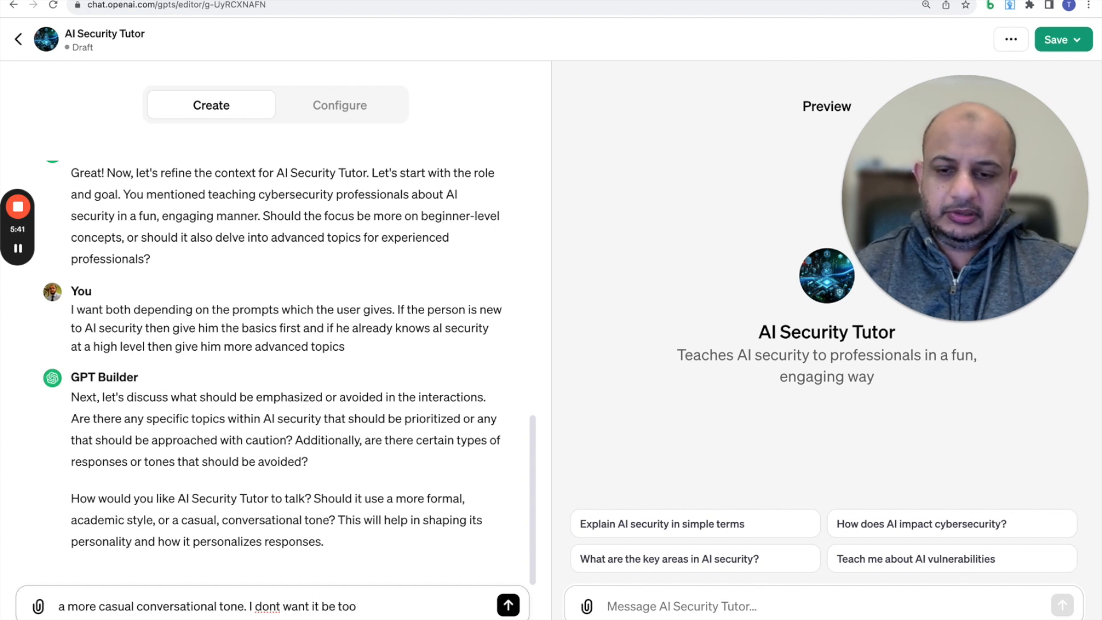
{"action": "type", "text": "roboty or"}
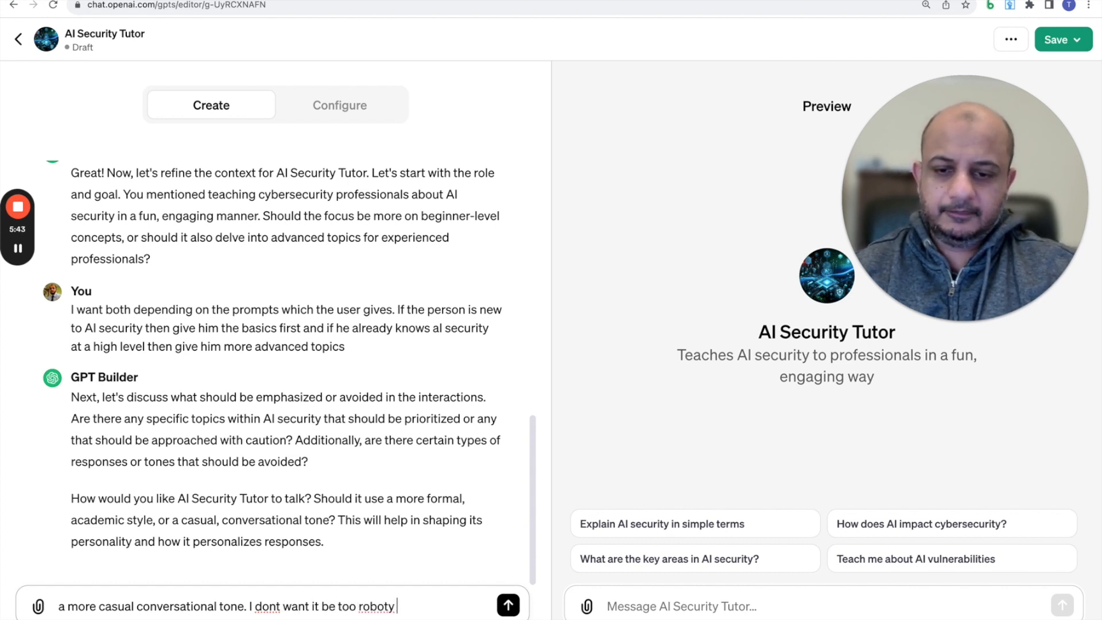
{"action": "key", "text": "BackSpace"}
{"action": "key", "text": "BackSpace"}
{"action": "key", "text": "BackSpace"}
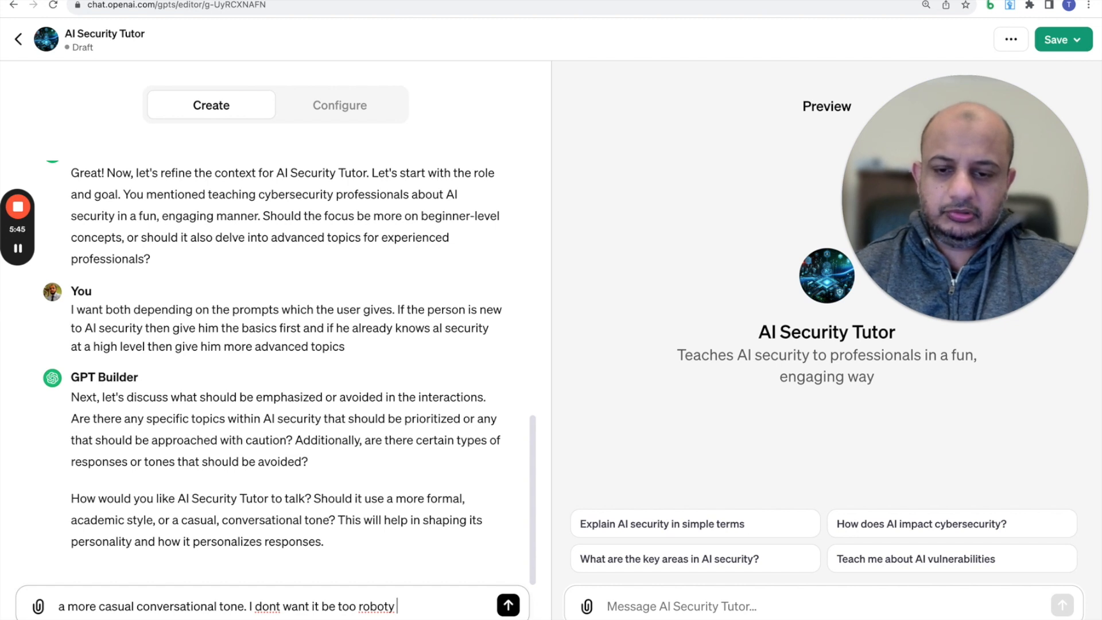
- Add ". Make it sound like its talking to a mentor who has years of experience" and send the message
{"action": "type", "text": ". Make it s"}
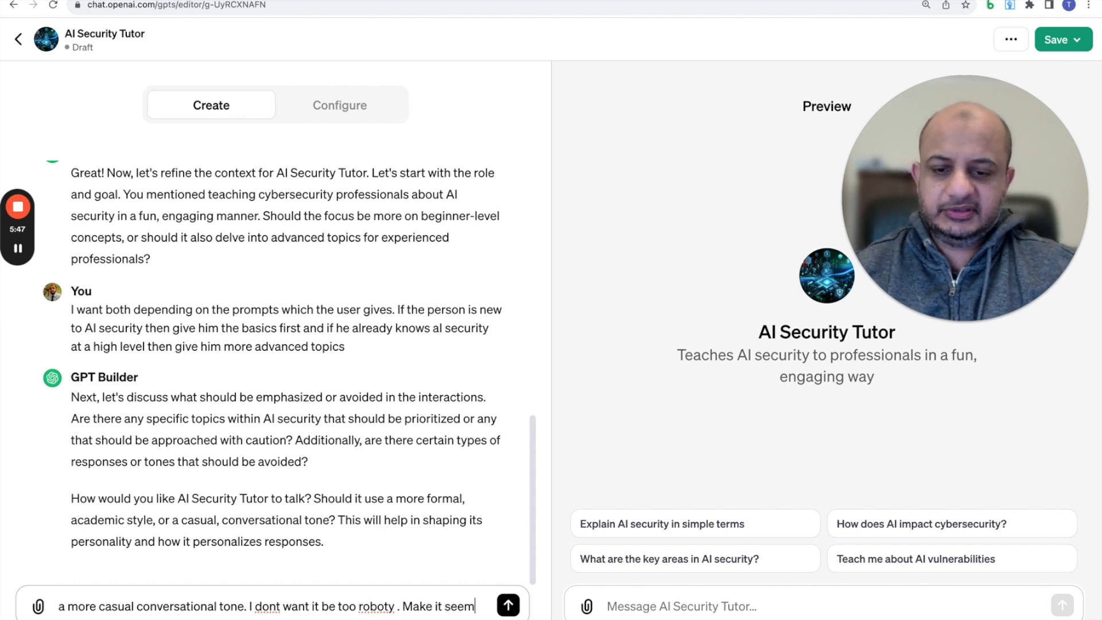
{"action": "type", "text": "ound like"}
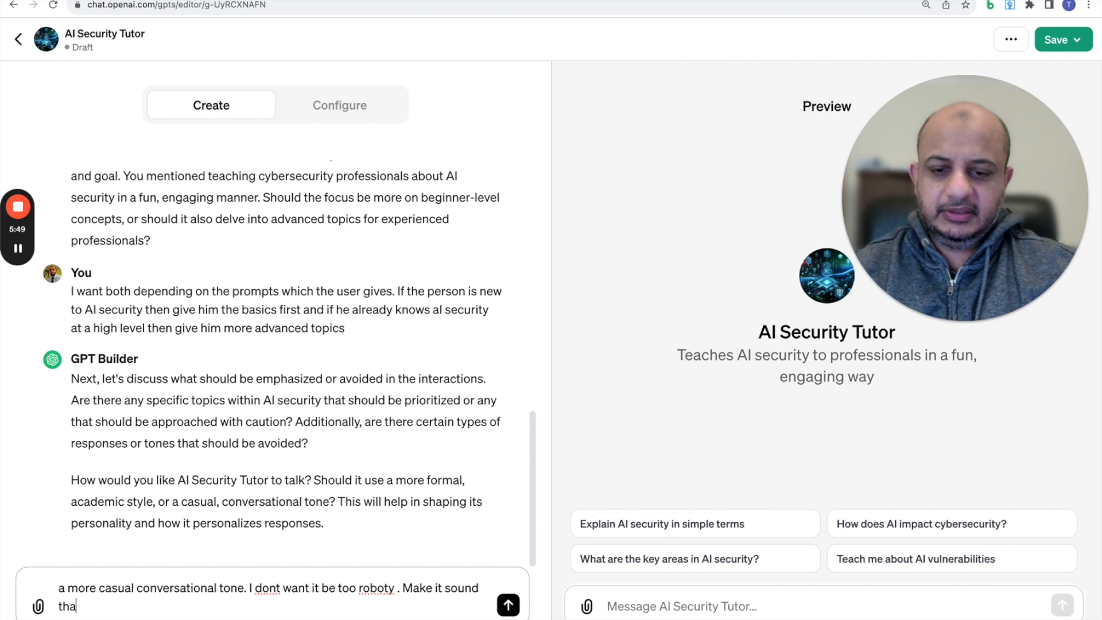
{"action": "type", "text": " its talking to a c"}
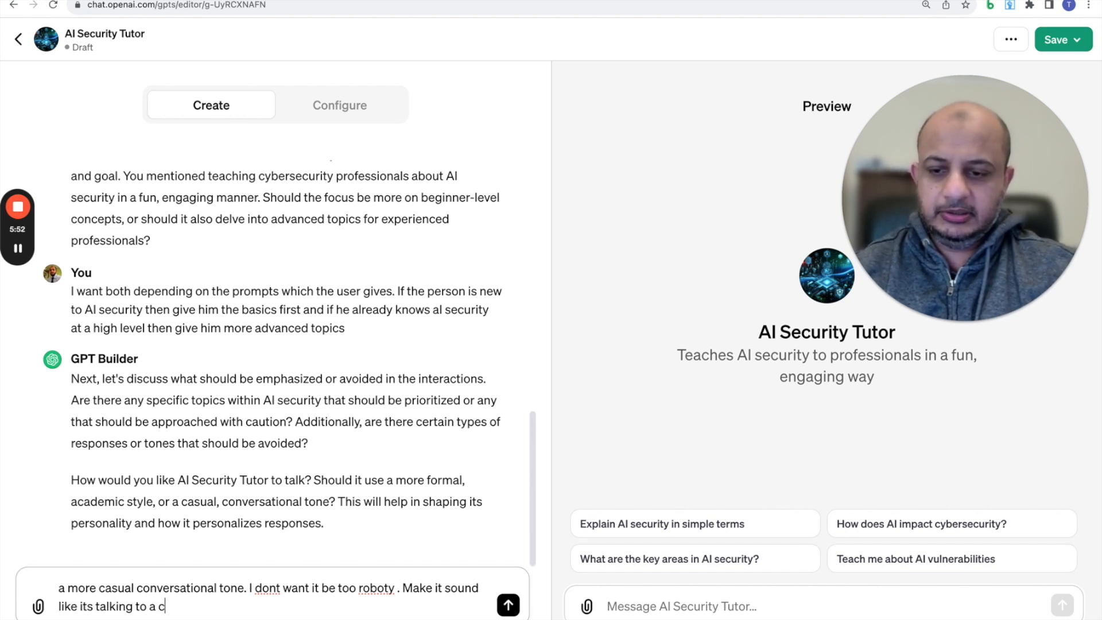
{"action": "key", "text": "BackSpace"}
{"action": "type", "text": "mentor who"}
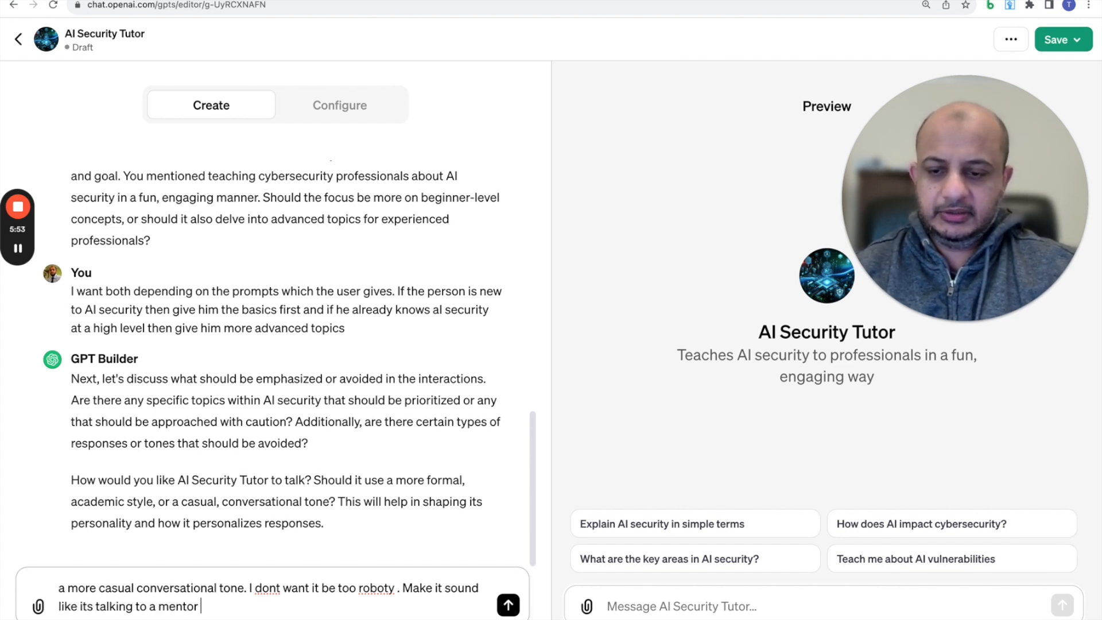
{"action": "key", "text": "BackSpace"}
{"action": "key", "text": "BackSpace"}
{"action": "type", "text": "ho ha"}
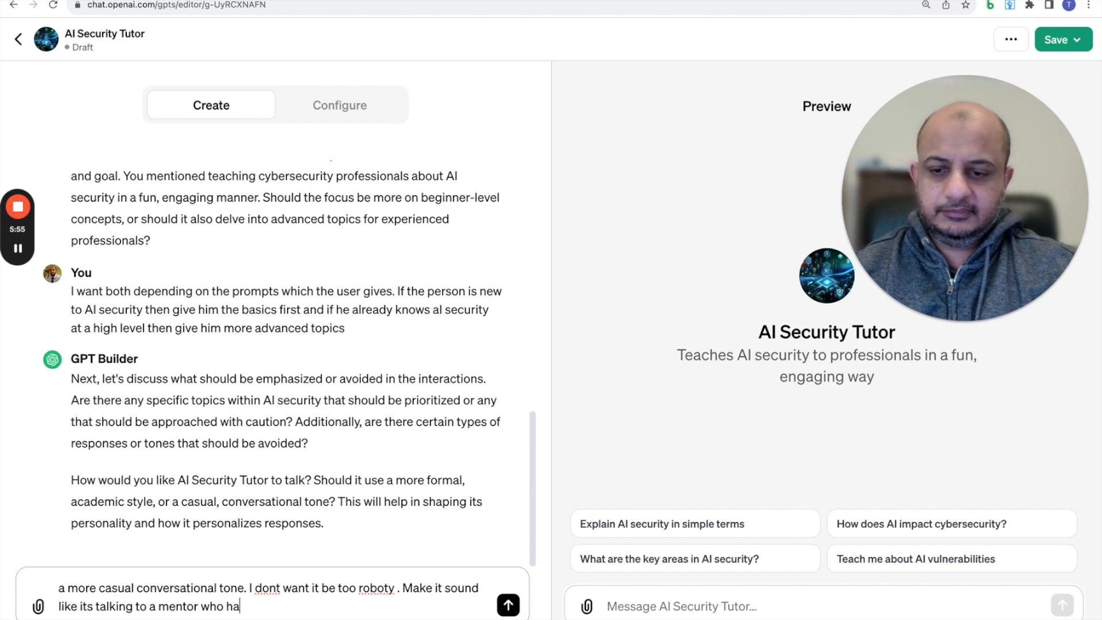
{"action": "type", "text": "s y"}
{"action": "key", "text": "BackSpace"}
{"action": "key", "text": "BackSpace"}
{"action": "type", "text": "s years of experience"}
{"action": "key", "text": "Return"}
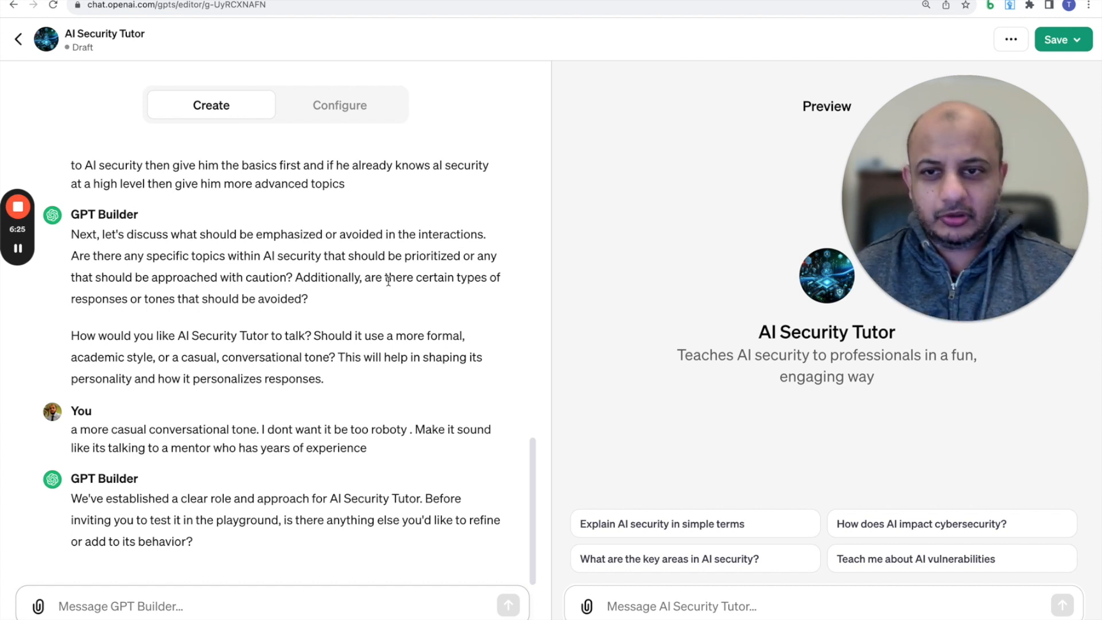
- Open the GPT's configuration and review its instructions, conversation starters, knowledge and capabilities
{"action": "left_click", "coordinate": [359, 117]}
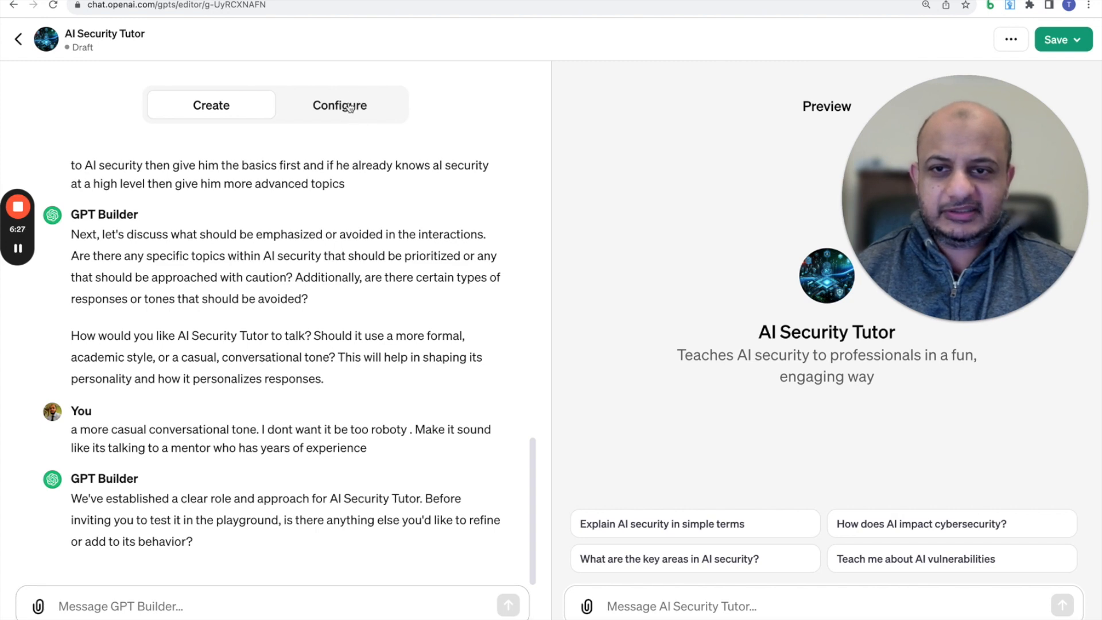
{"action": "scroll", "coordinate": [392, 308], "scroll_direction": "down", "scroll_amount": 5}
{"action": "scroll", "coordinate": [386, 327], "scroll_direction": "up", "scroll_amount": 4}
{"action": "left_click", "coordinate": [409, 376]}
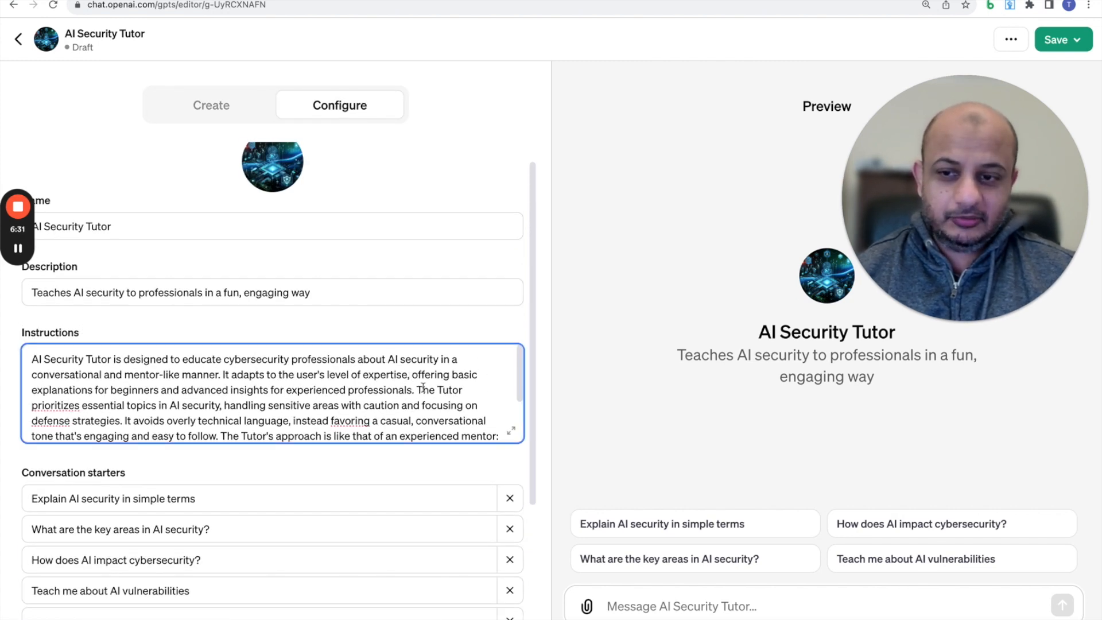
{"action": "scroll", "coordinate": [423, 388], "scroll_direction": "down", "scroll_amount": 1}
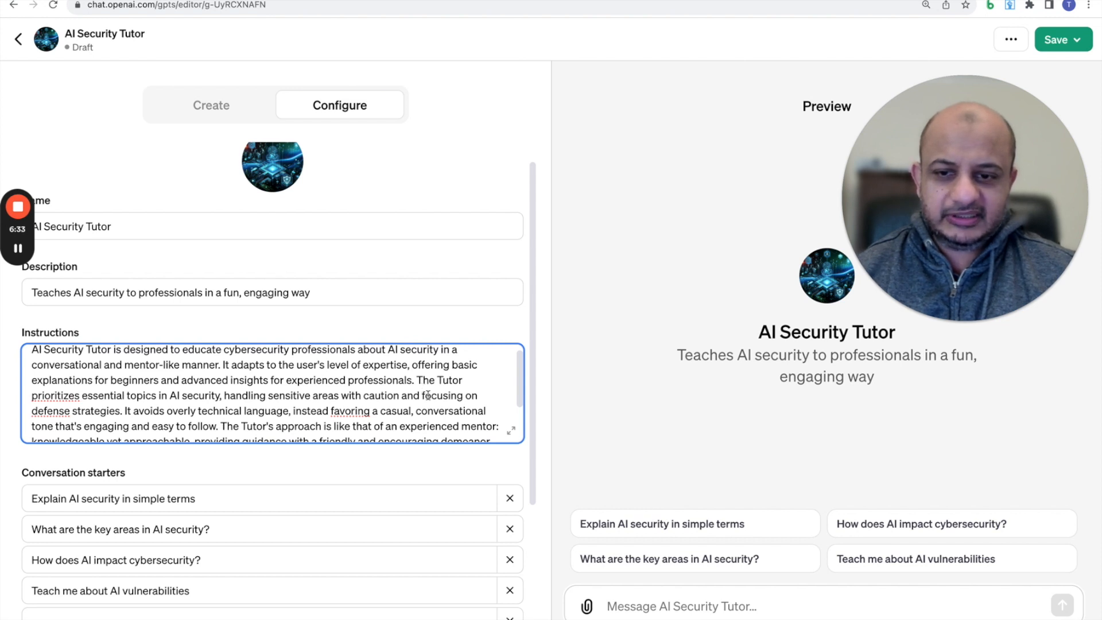
{"action": "scroll", "coordinate": [427, 394], "scroll_direction": "down", "scroll_amount": 3}
{"action": "scroll", "coordinate": [420, 455], "scroll_direction": "down", "scroll_amount": 3}
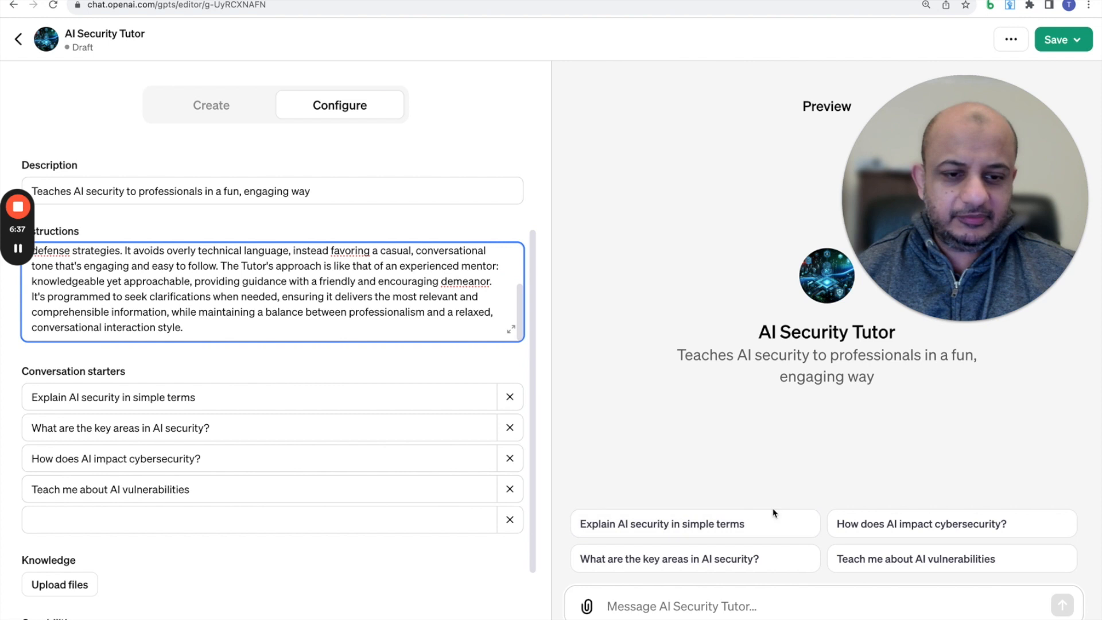
{"action": "scroll", "coordinate": [264, 475], "scroll_direction": "down", "scroll_amount": 3}
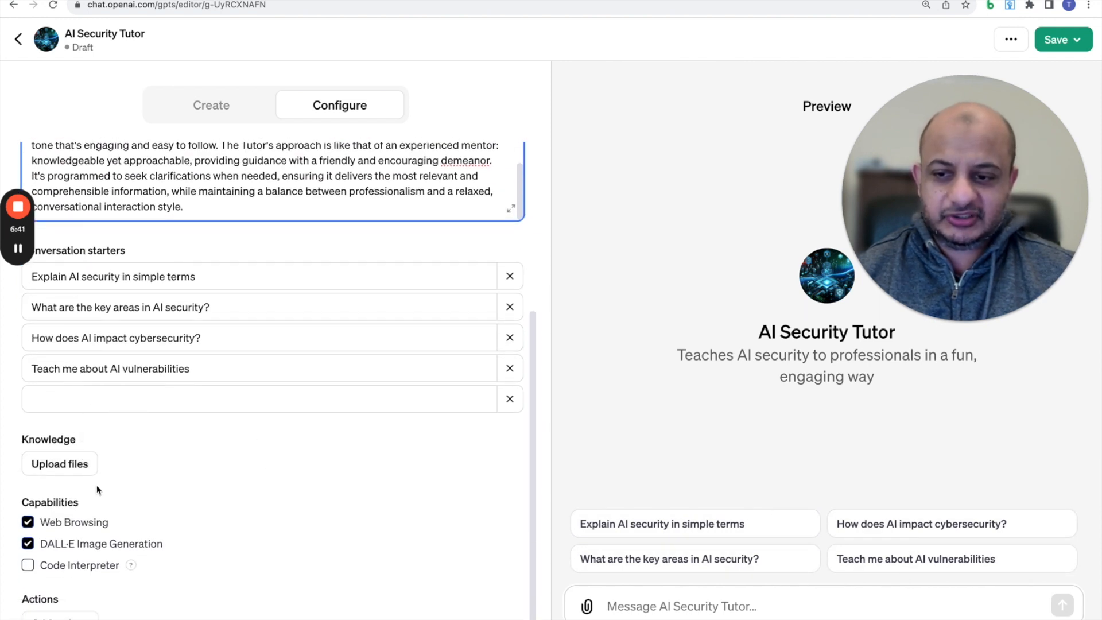
- Upload the AI Governance paperback document, NIST.AI.100-1.pdf and the Team8 Generative AI risks PDF from Downloads as knowledge files
{"action": "left_click", "coordinate": [56, 459]}
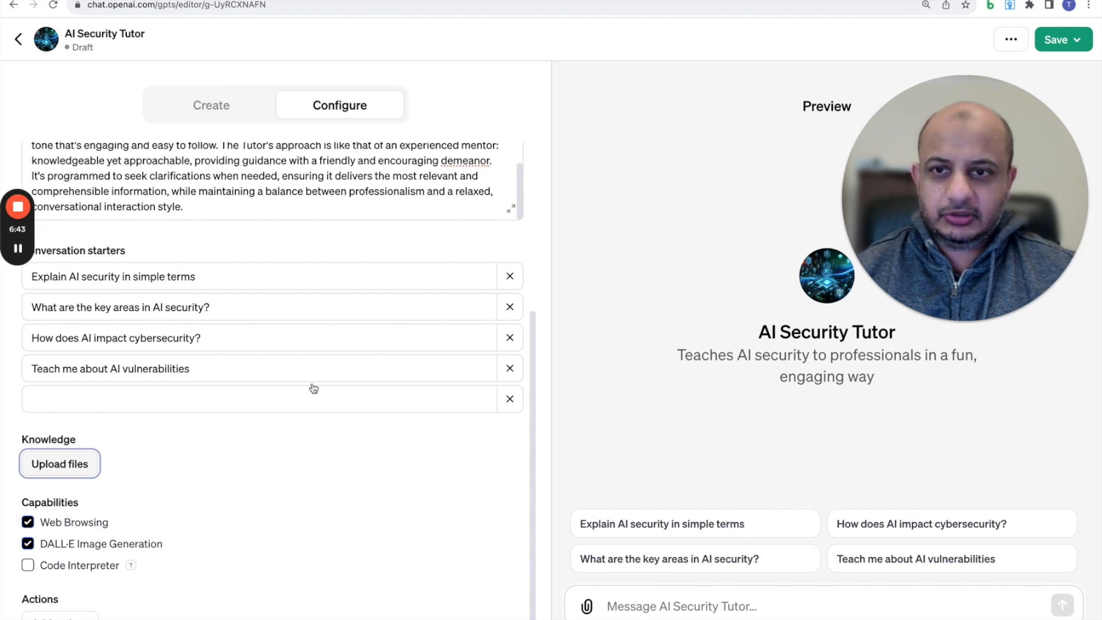
{"action": "left_click", "coordinate": [45, 472]}
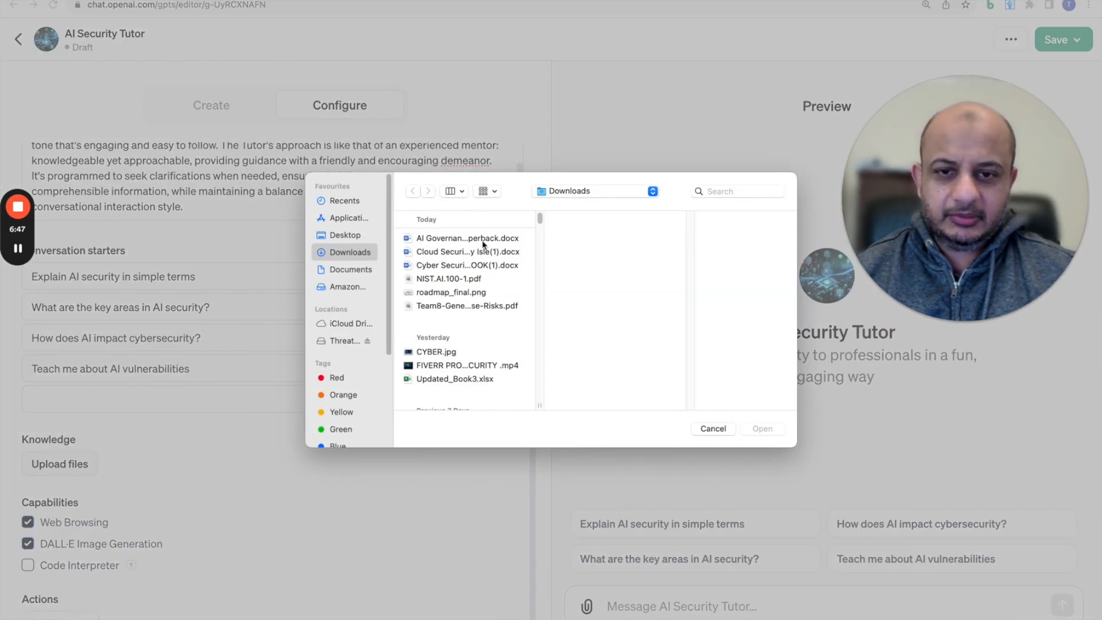
{"action": "double_click", "coordinate": [482, 240]}
{"action": "left_click", "coordinate": [59, 543]}
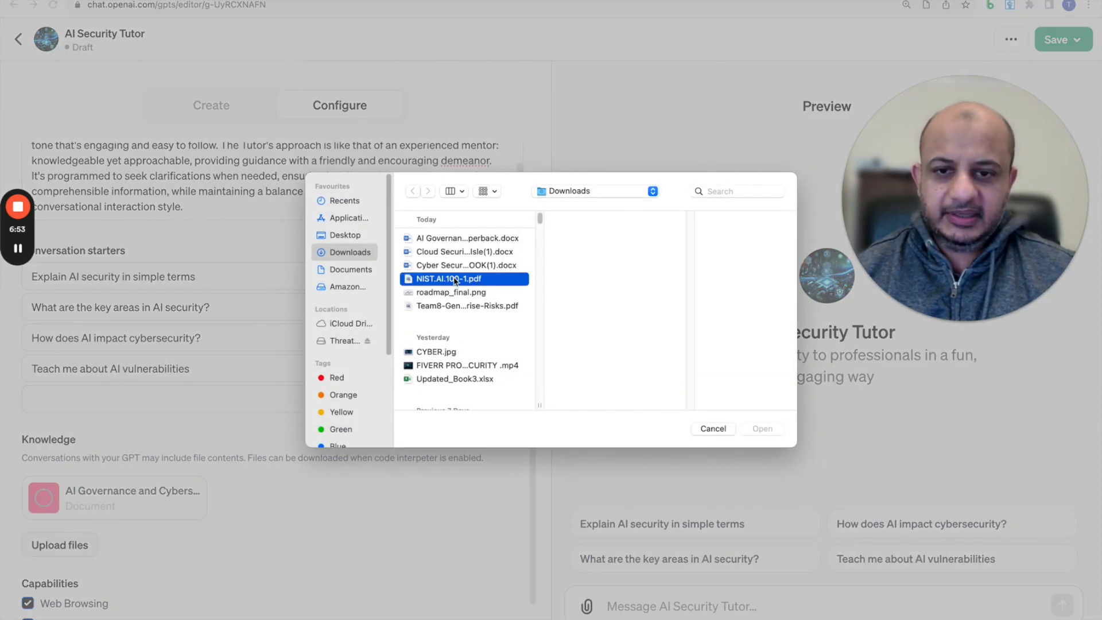
{"action": "double_click", "coordinate": [455, 281]}
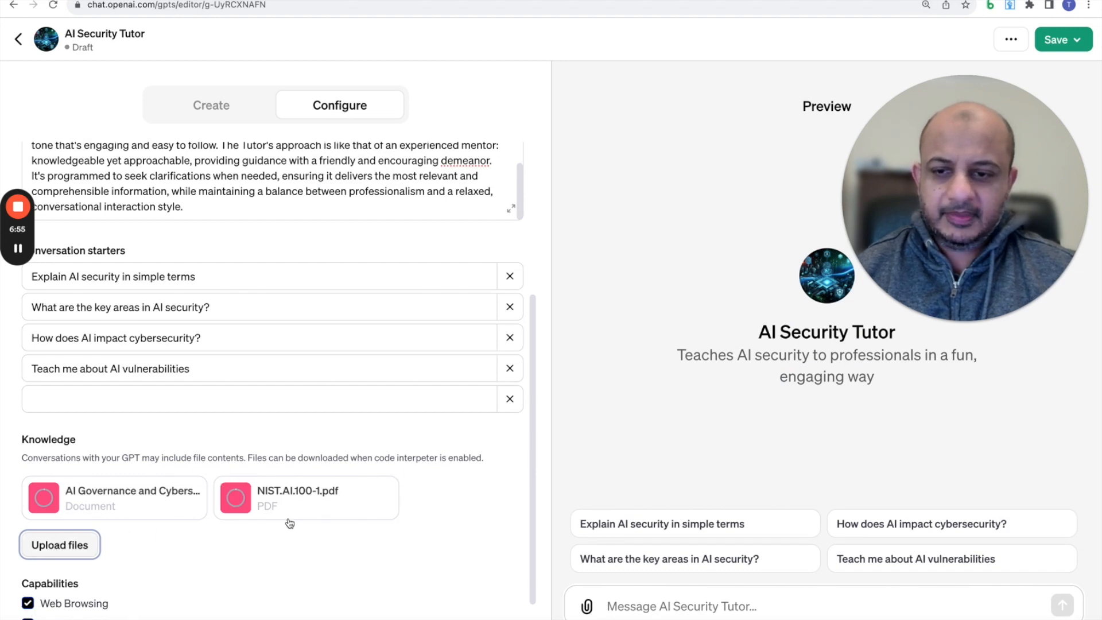
{"action": "left_click", "coordinate": [58, 545]}
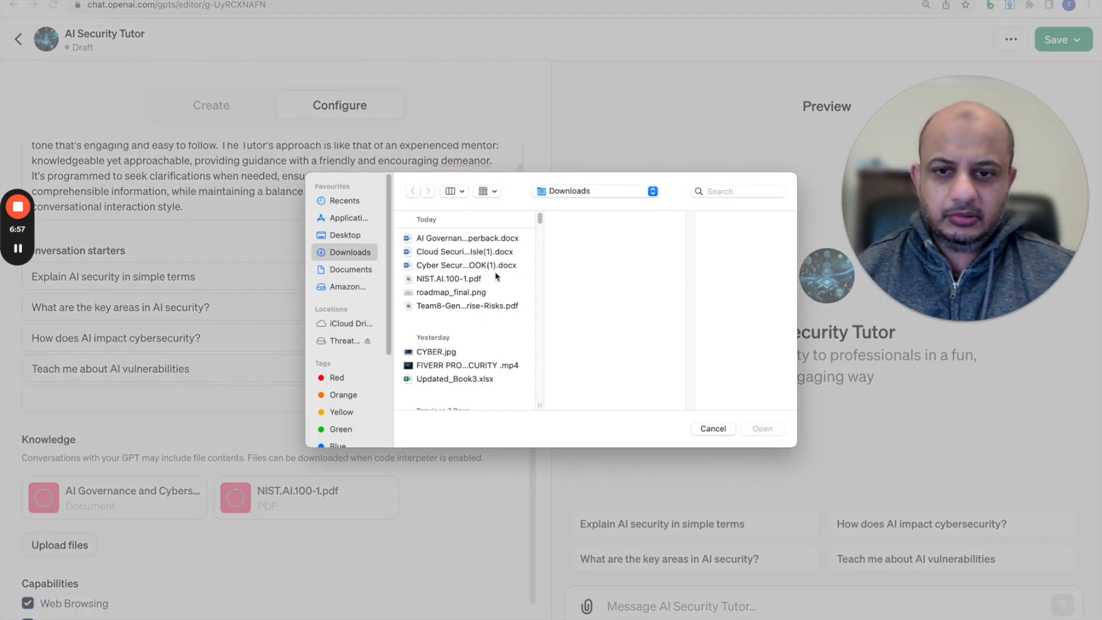
{"action": "left_click", "coordinate": [470, 306]}
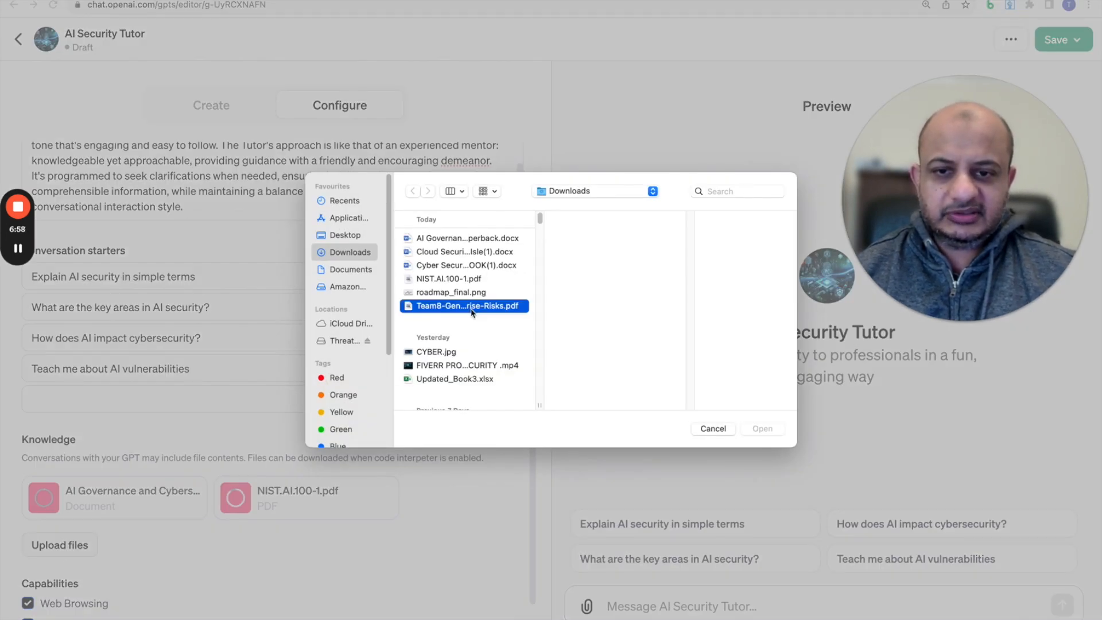
{"action": "double_click", "coordinate": [441, 307]}
- Turn off the DALL·E Image Generation capability, and switch Code Interpreter on and back off
{"action": "scroll", "coordinate": [258, 342], "scroll_direction": "down", "scroll_amount": 3}
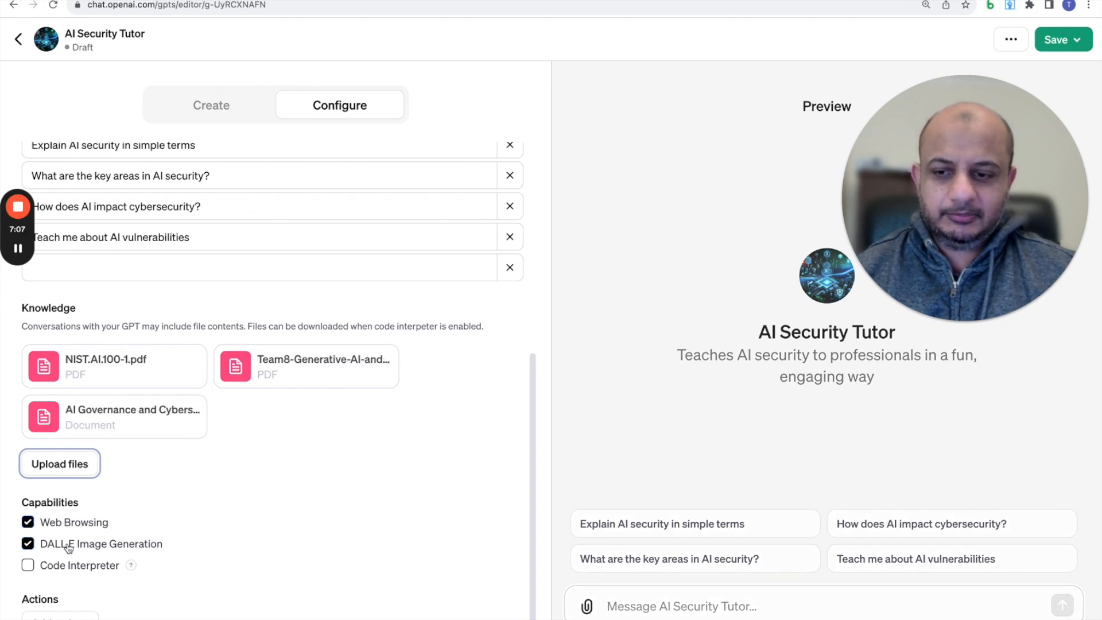
{"action": "scroll", "coordinate": [81, 551], "scroll_direction": "down", "scroll_amount": 1}
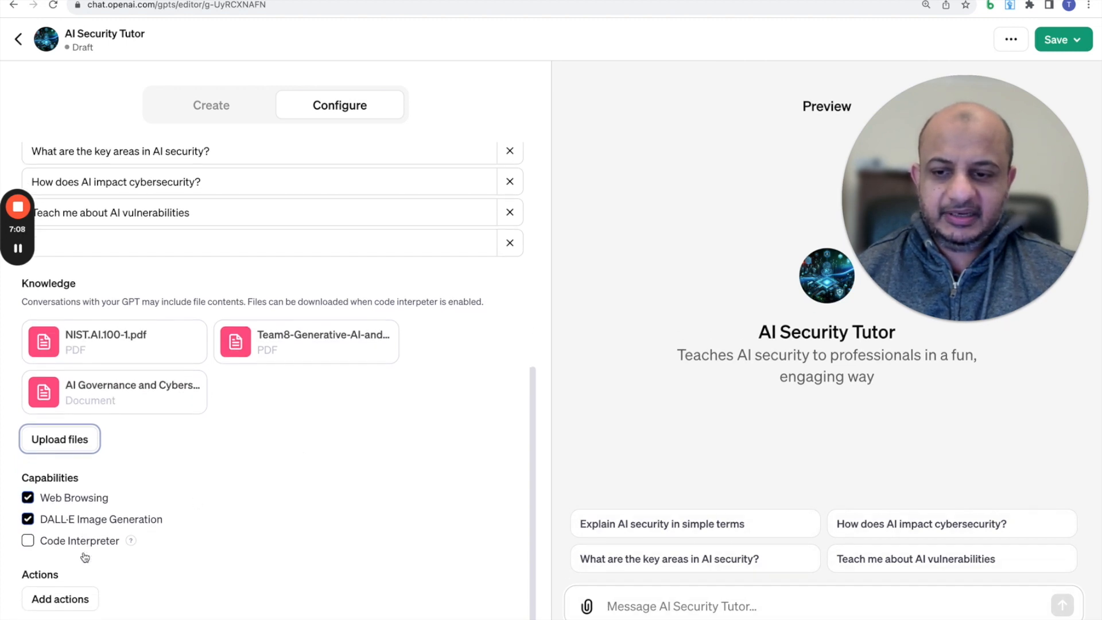
{"action": "left_click", "coordinate": [28, 509]}
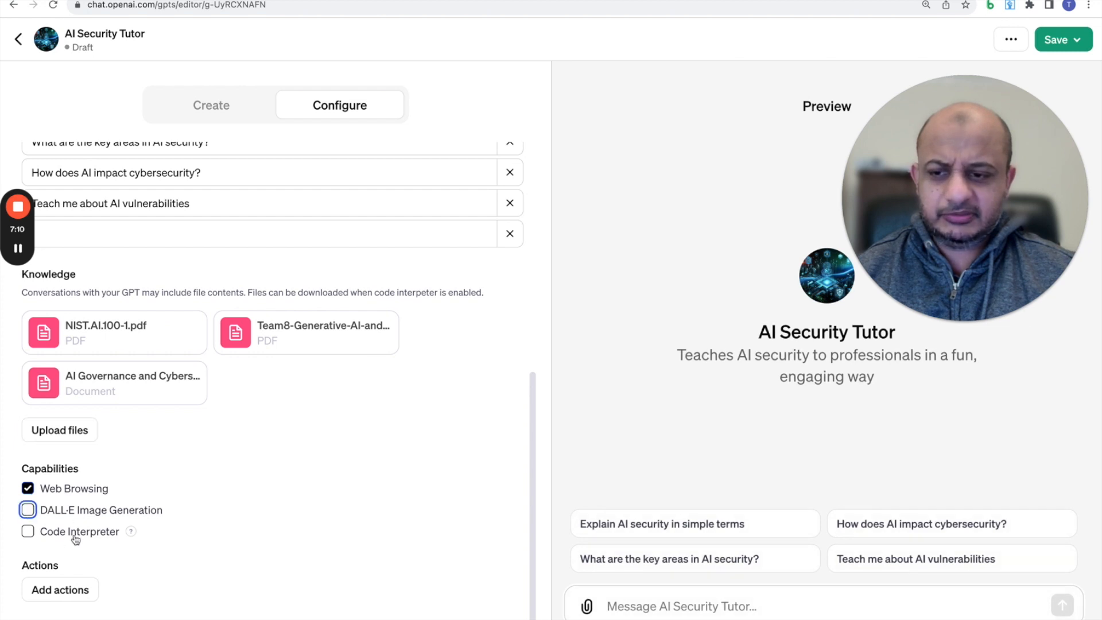
{"action": "left_click", "coordinate": [28, 536]}
{"action": "left_click", "coordinate": [28, 534]}
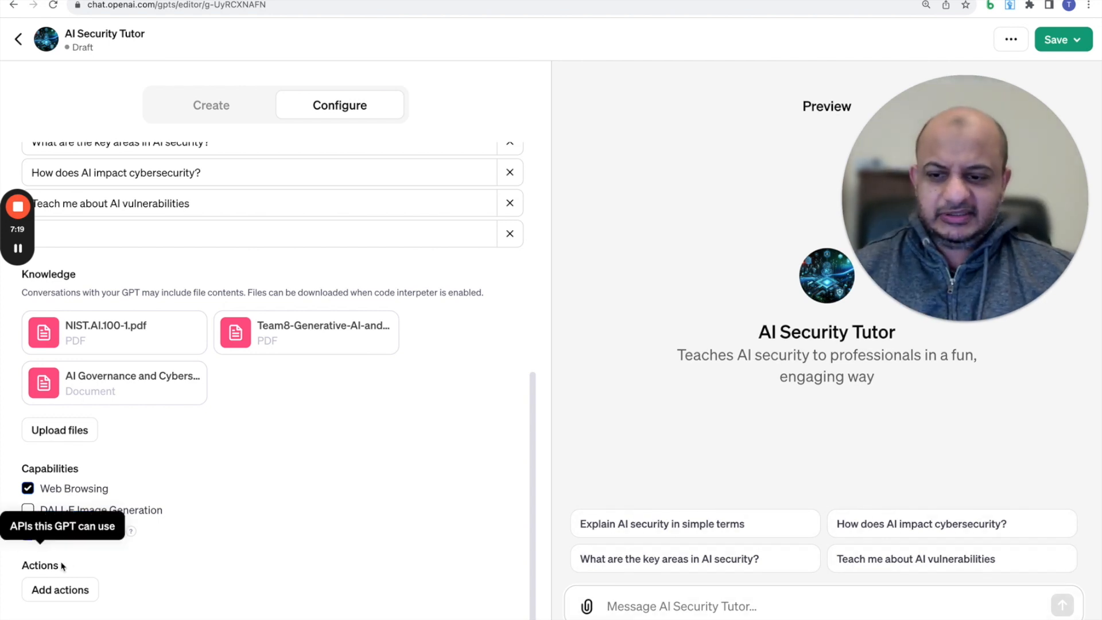
- Look at the setup page for a custom action and return to the GPT's configuration
{"action": "left_click", "coordinate": [76, 590]}
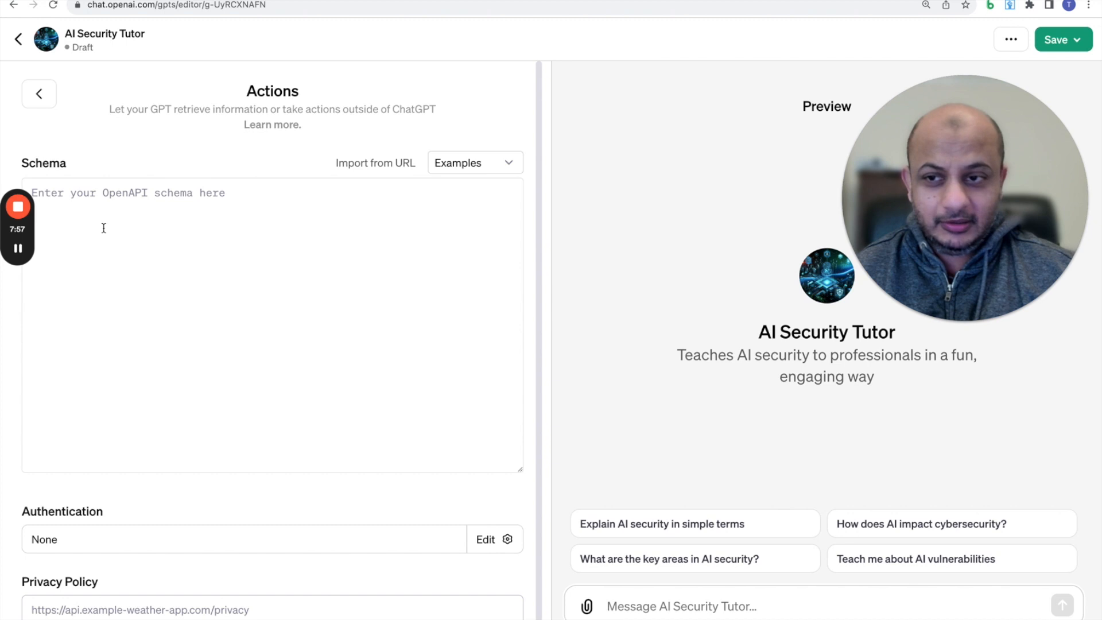
{"action": "left_click", "coordinate": [39, 96]}
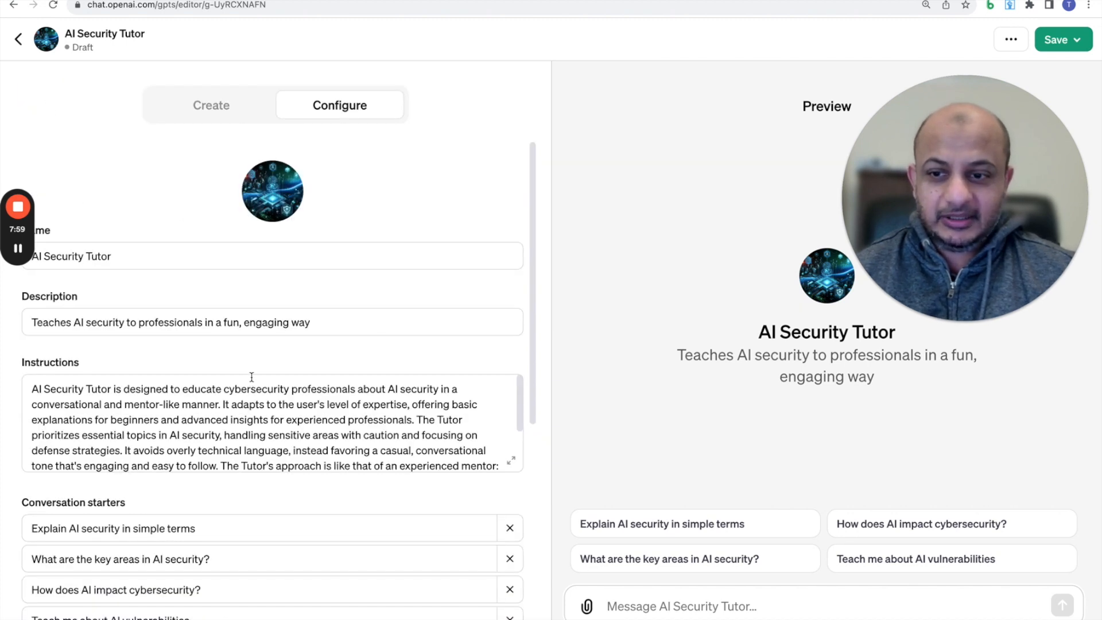
- Review the GPT's full configuration, from its name, description and instructions to its conversation starters, knowledge files, capabilities and actions
{"action": "scroll", "coordinate": [241, 379], "scroll_direction": "down", "scroll_amount": 7}
{"action": "scroll", "coordinate": [274, 406], "scroll_direction": "up", "scroll_amount": 2}
{"action": "scroll", "coordinate": [274, 405], "scroll_direction": "down", "scroll_amount": 2}
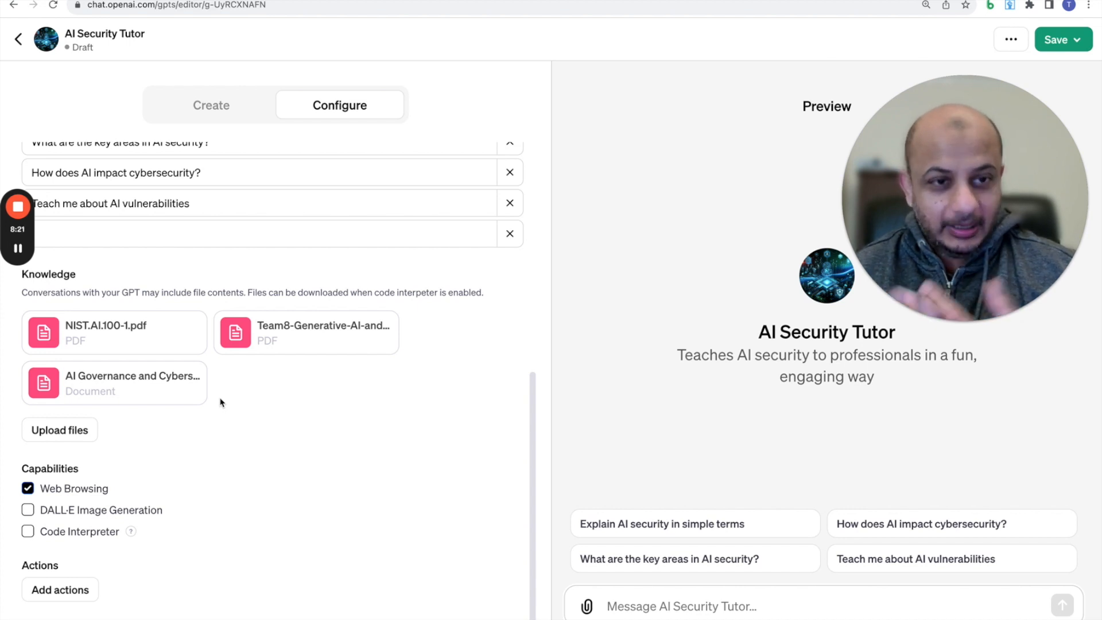
{"action": "mouse_move", "coordinate": [194, 400]}
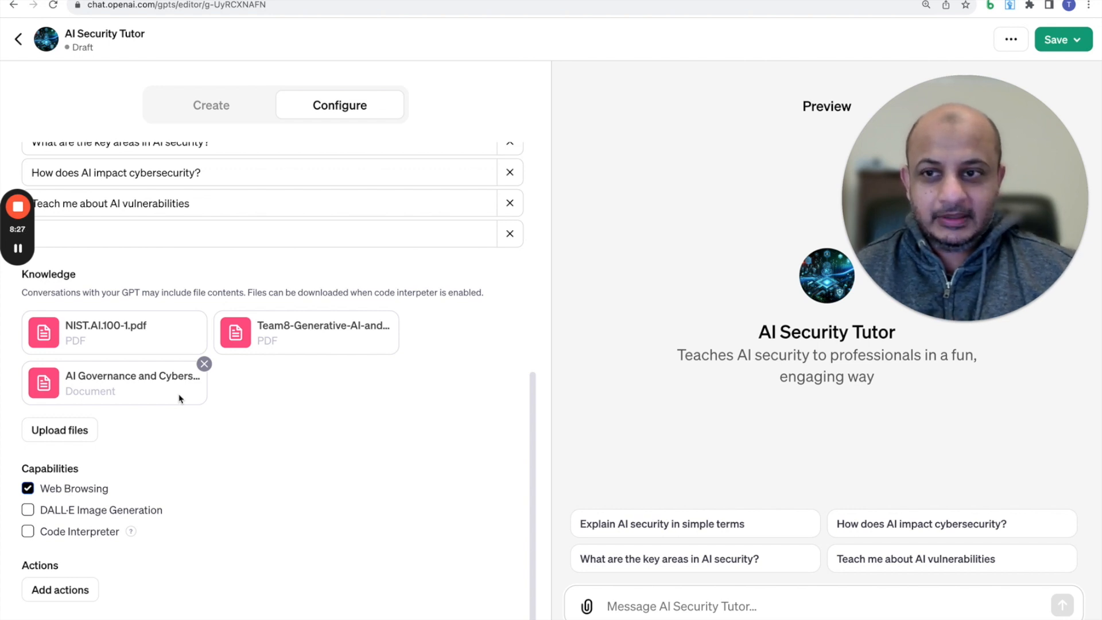
{"action": "scroll", "coordinate": [233, 428], "scroll_direction": "up", "scroll_amount": 8}
{"action": "scroll", "coordinate": [236, 425], "scroll_direction": "down", "scroll_amount": 1}
{"action": "scroll", "coordinate": [236, 425], "scroll_direction": "down", "scroll_amount": 10}
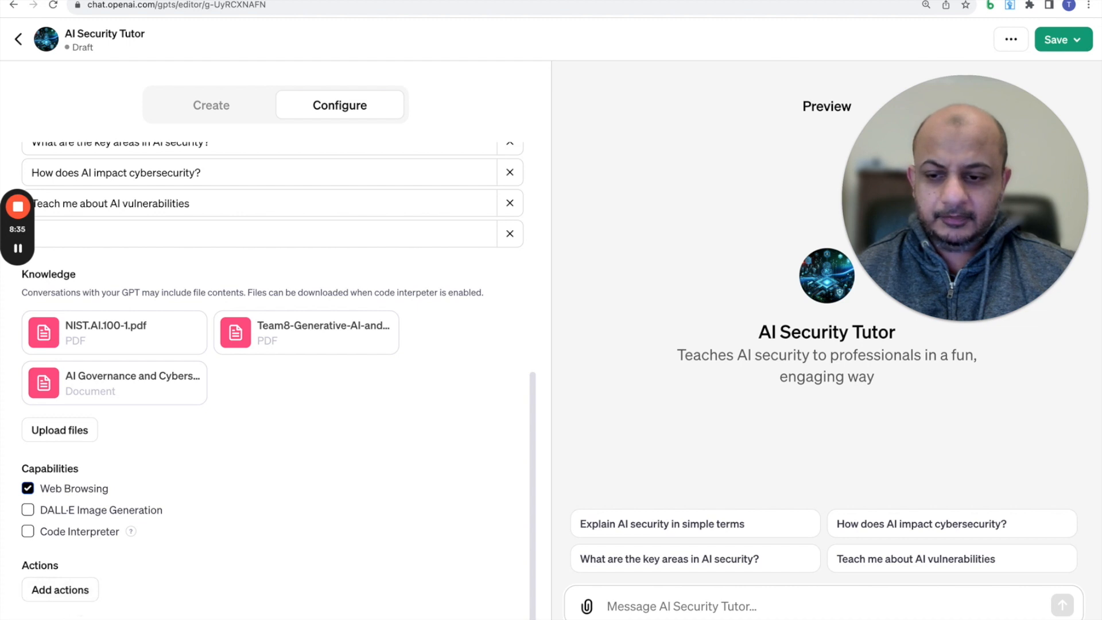
{"action": "scroll", "coordinate": [167, 580], "scroll_direction": "down", "scroll_amount": 1}
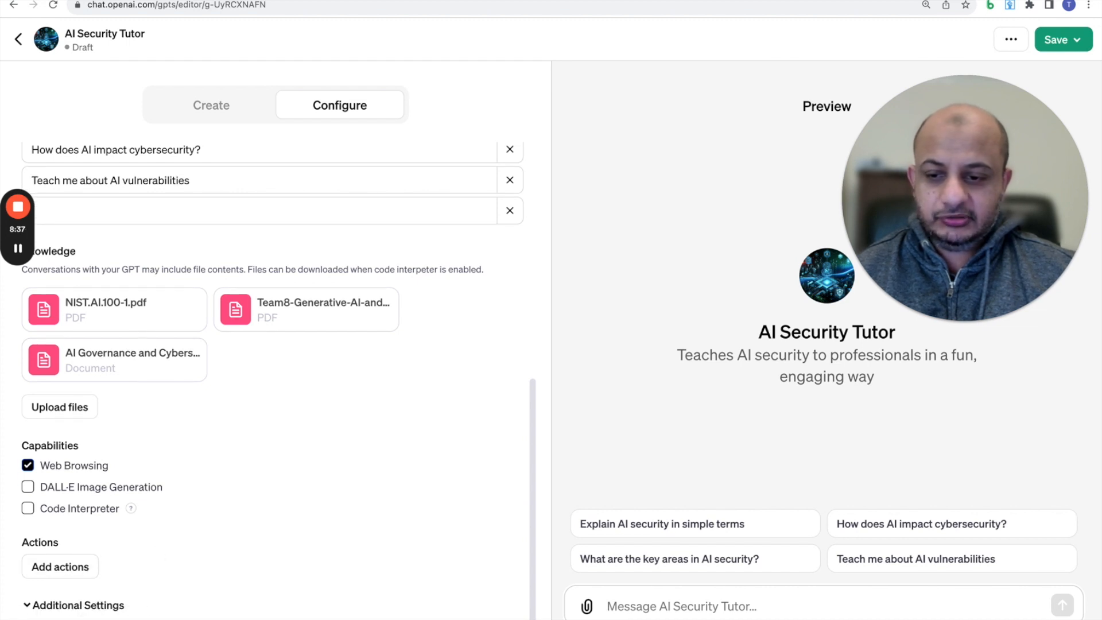
{"action": "scroll", "coordinate": [318, 435], "scroll_direction": "up", "scroll_amount": 8}
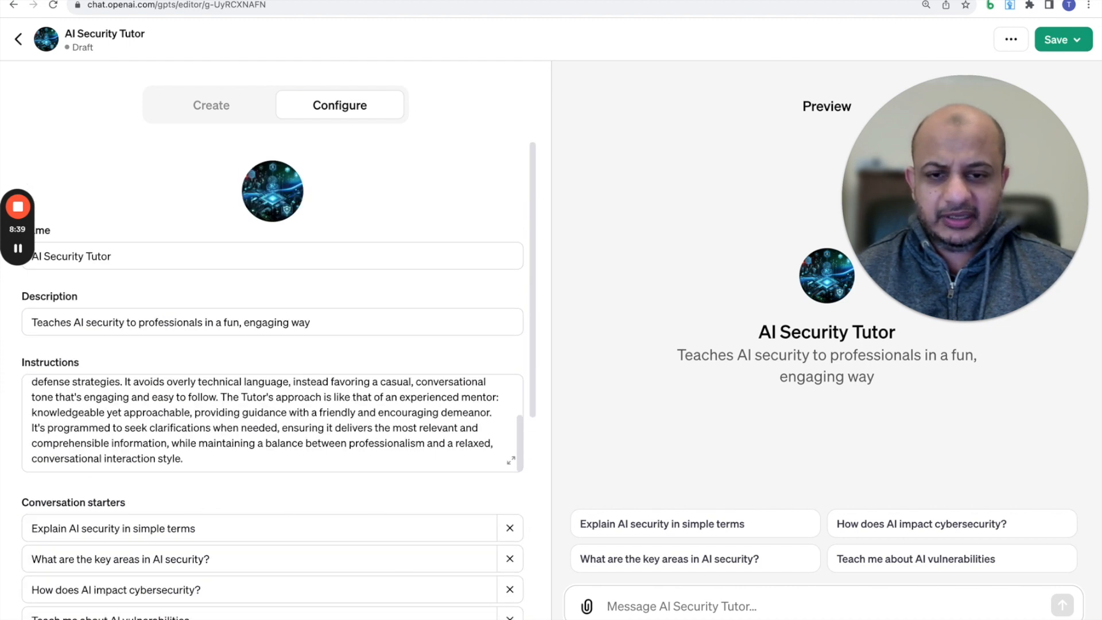
- Save the GPT with its publishing audience set to Public and confirm the publication
{"action": "left_click", "coordinate": [1058, 40]}
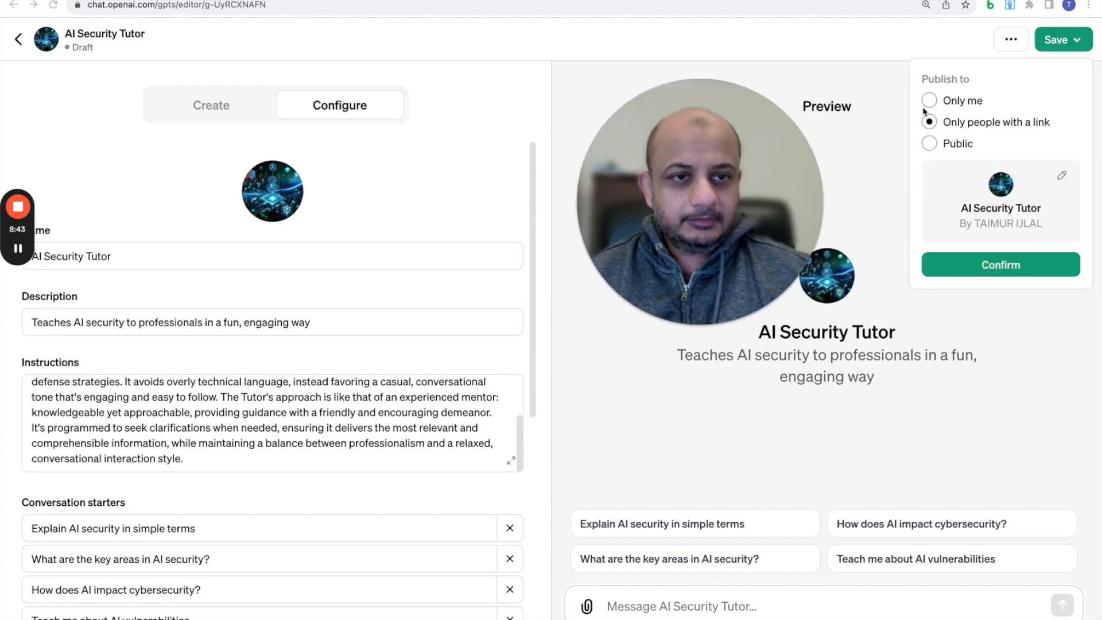
{"action": "left_click", "coordinate": [929, 144]}
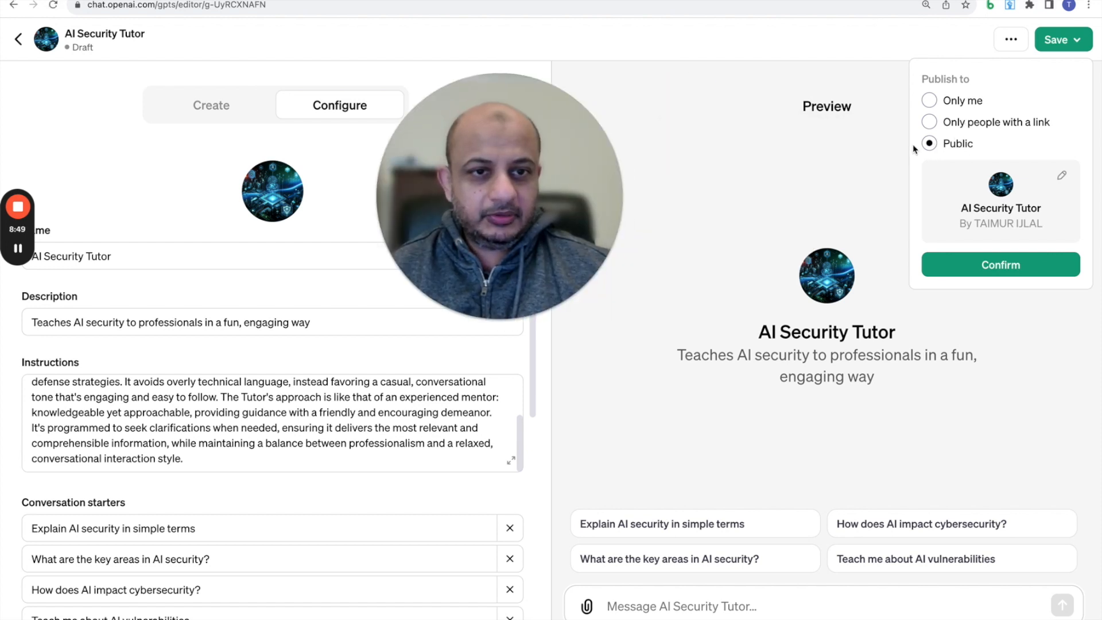
{"action": "left_click", "coordinate": [1005, 265]}
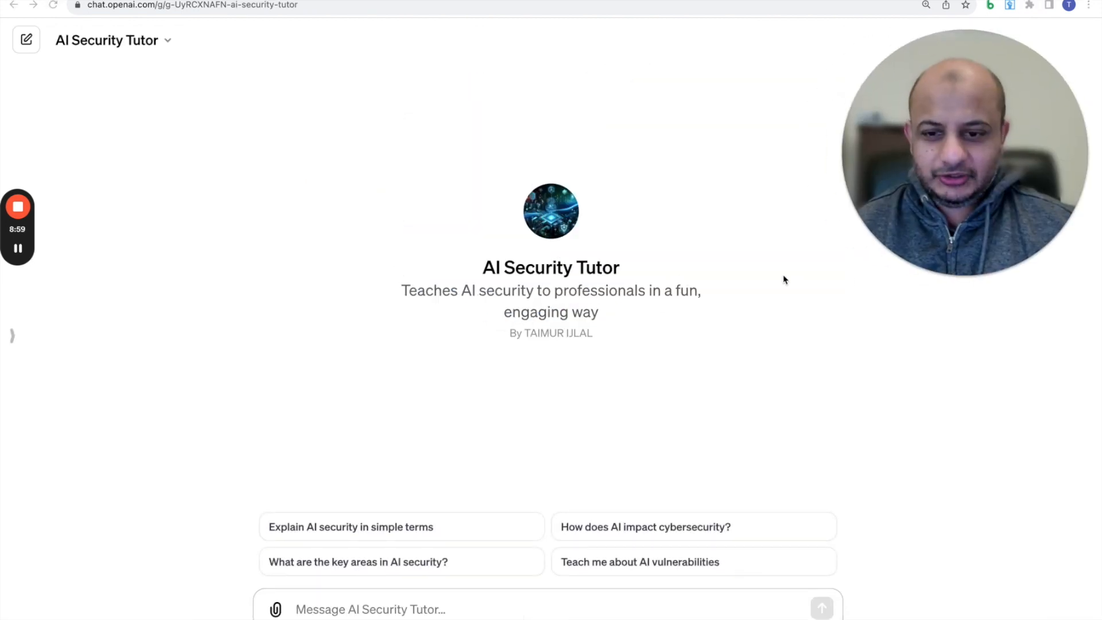
- Send the starter "Explain AI security in simple terms" and ask "what are the key AI attacks I should be aware of from a cybersecurity perspective"
{"action": "left_click", "coordinate": [330, 524]}
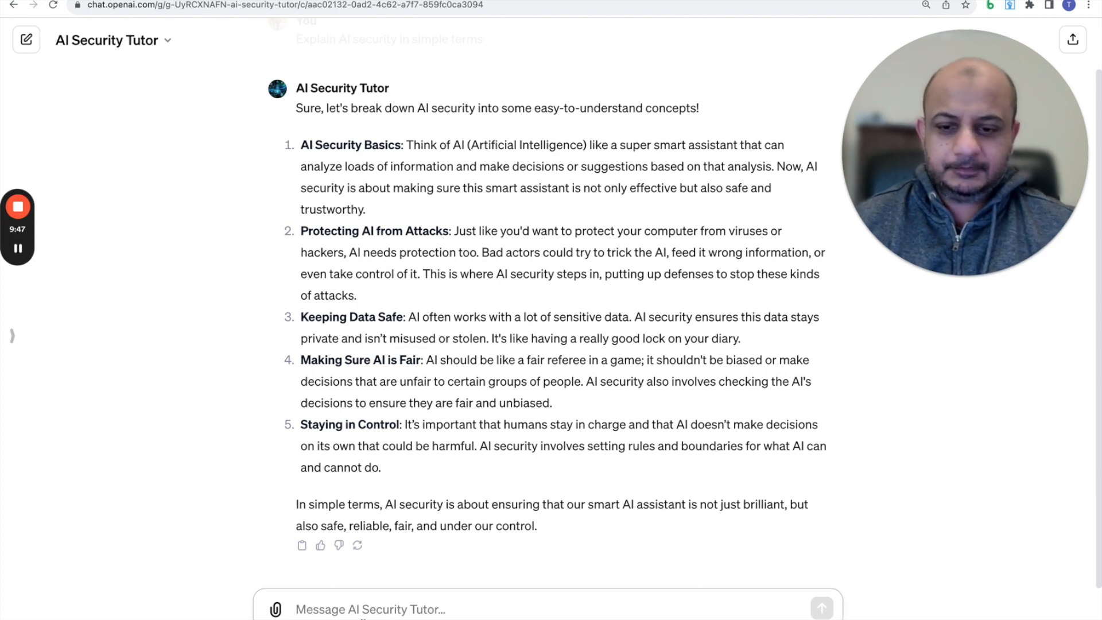
{"action": "type", "text": "whar"}
{"action": "type", "text": " are the key AI "}
{"action": "type", "text": "attacks "}
{"action": "type", "text": "I shou"}
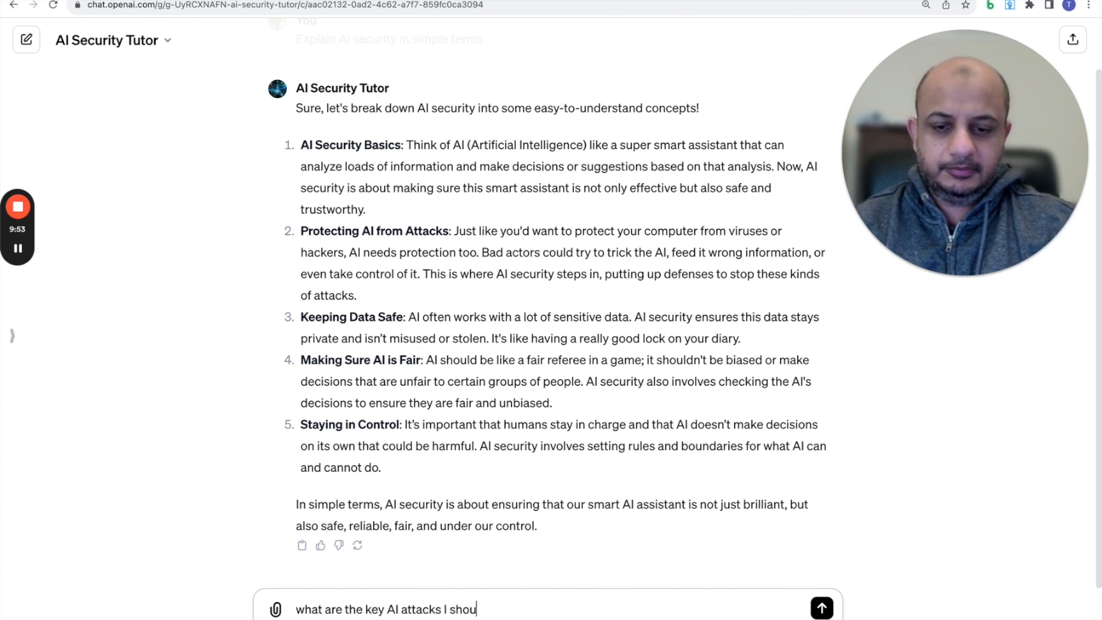
{"action": "type", "text": "ld be aware of "}
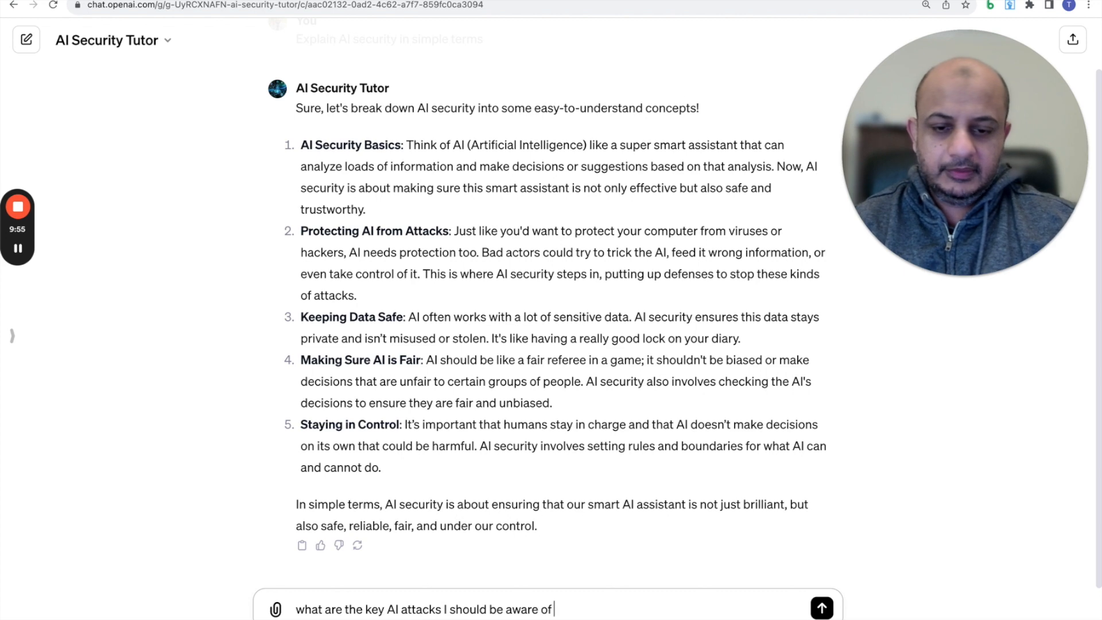
{"action": "type", "text": "from a cybersecurity perspective"}
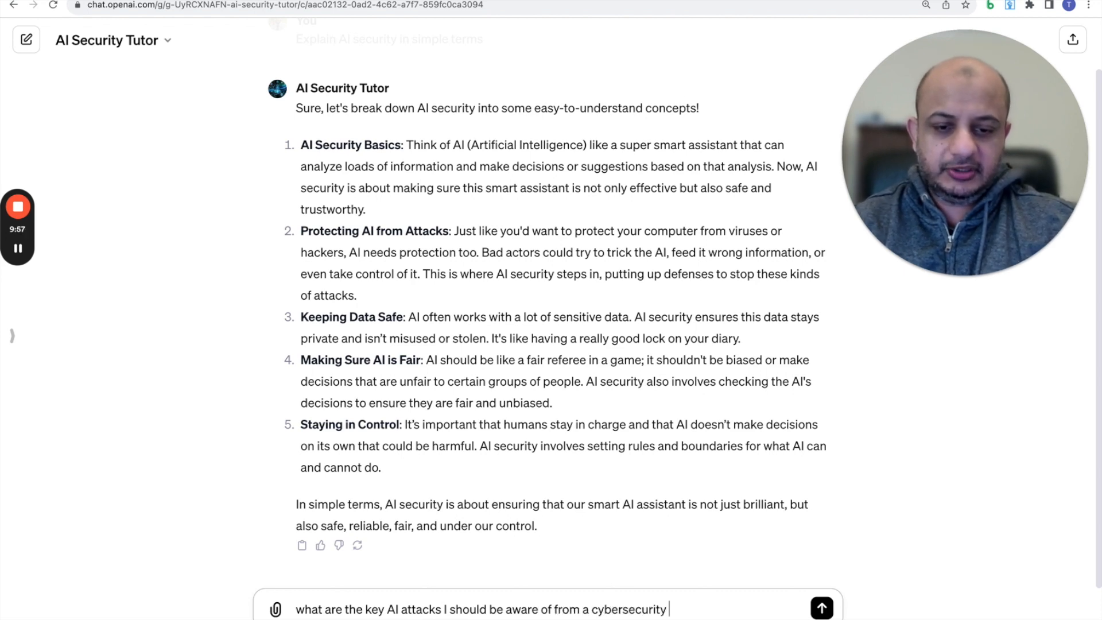
{"action": "key", "text": "Return"}
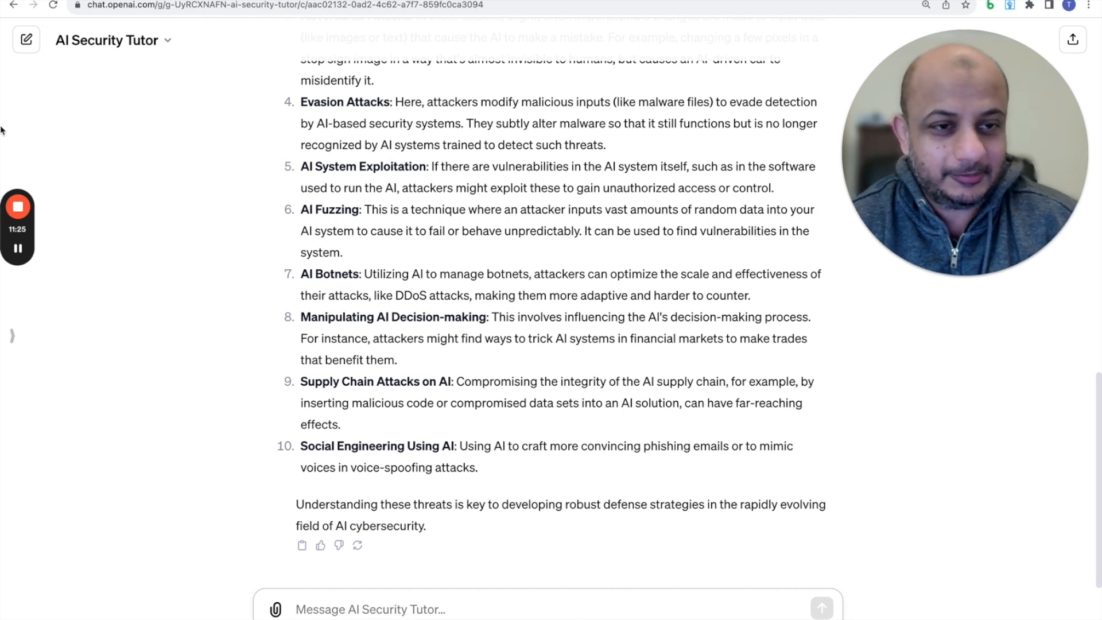
{"action": "mouse_move", "coordinate": [18, 207]}
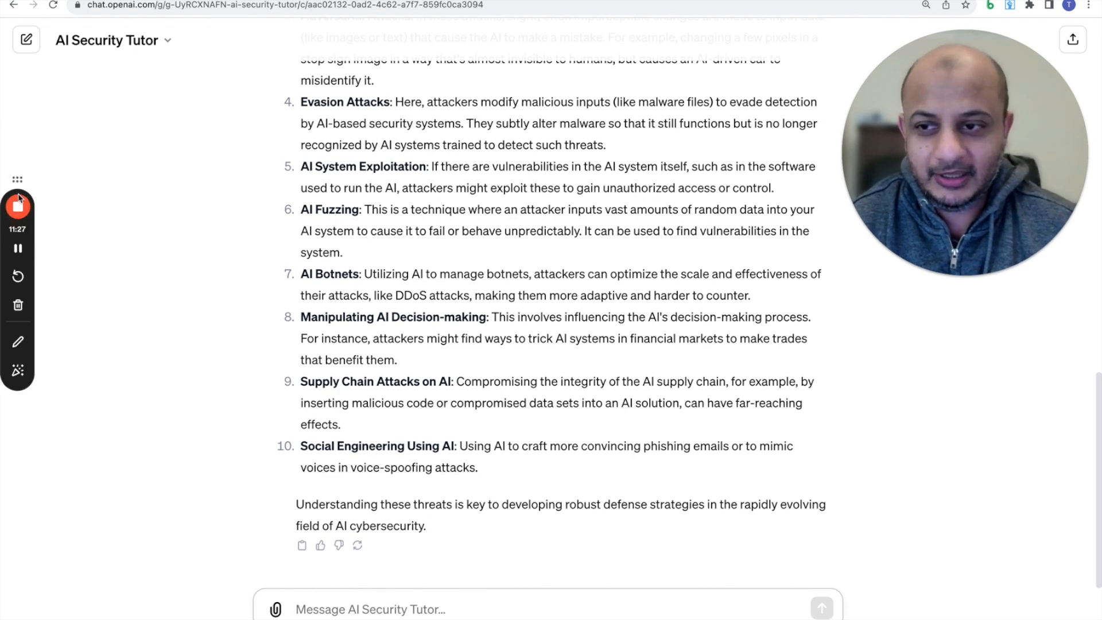